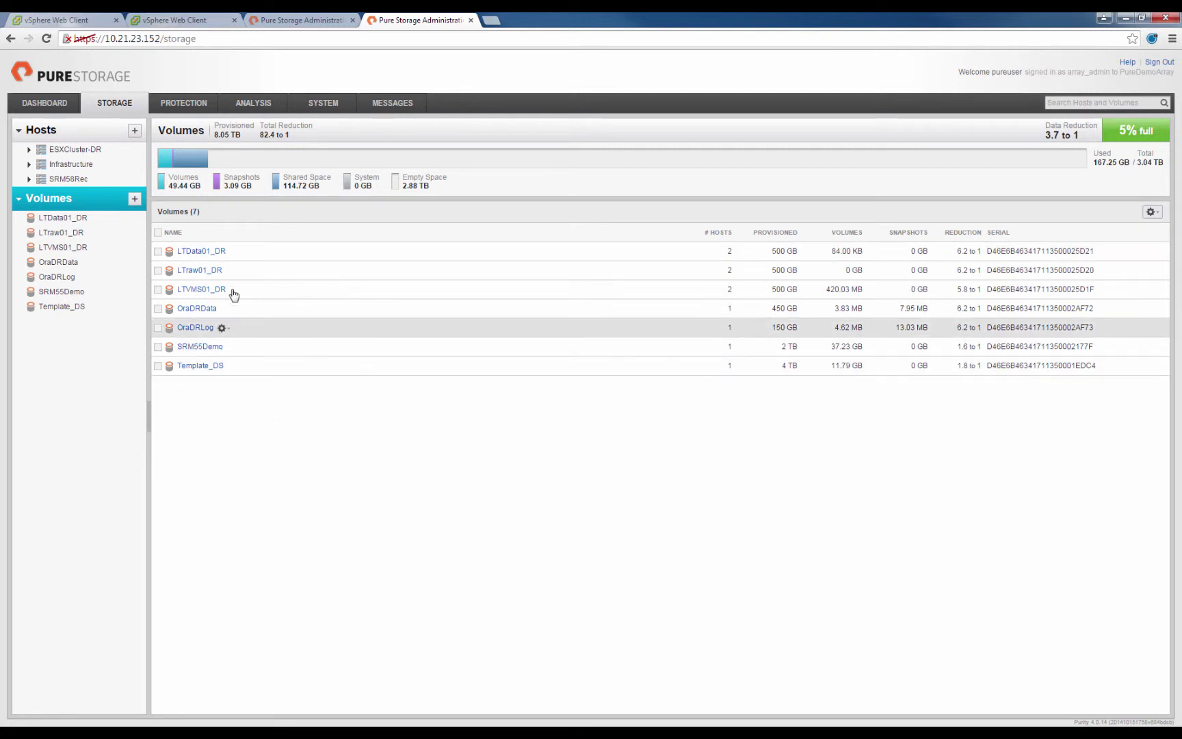
# - Run the FlashArray RP recovery plan in vSphere Web Client as a planned migration, after checking the recovery array's protection group snapshots
pyautogui.click(199, 102)
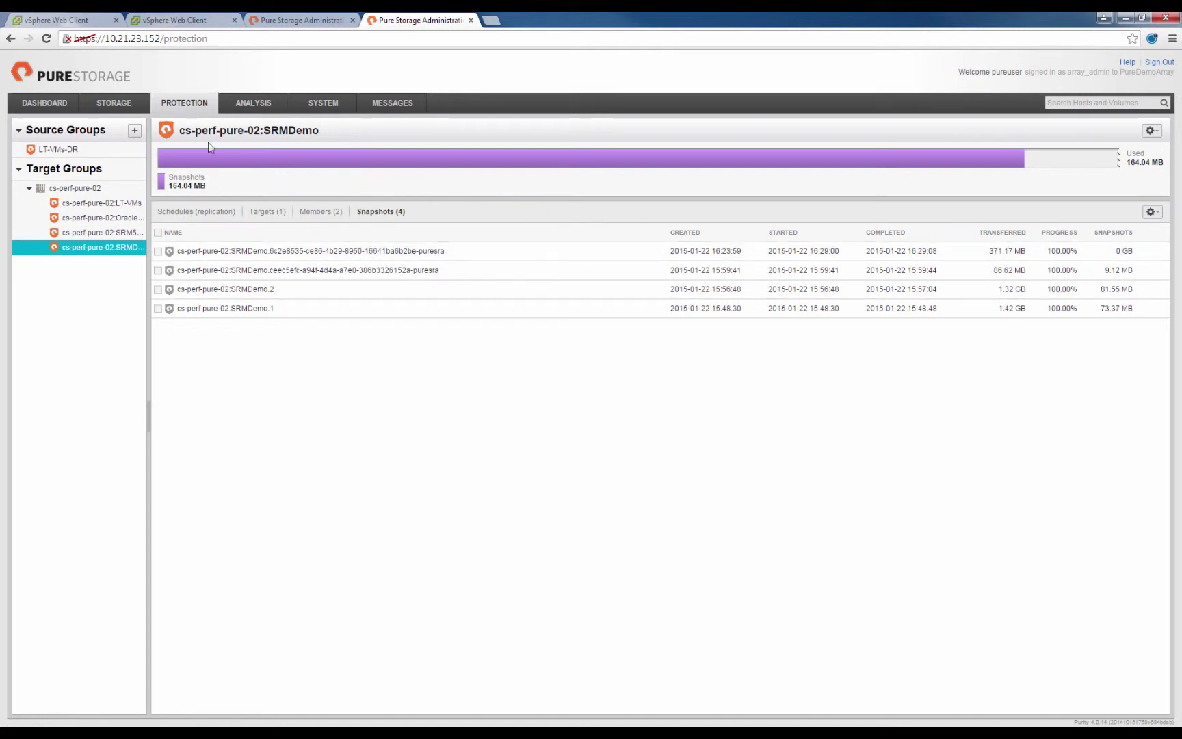
pyautogui.click(71, 22)
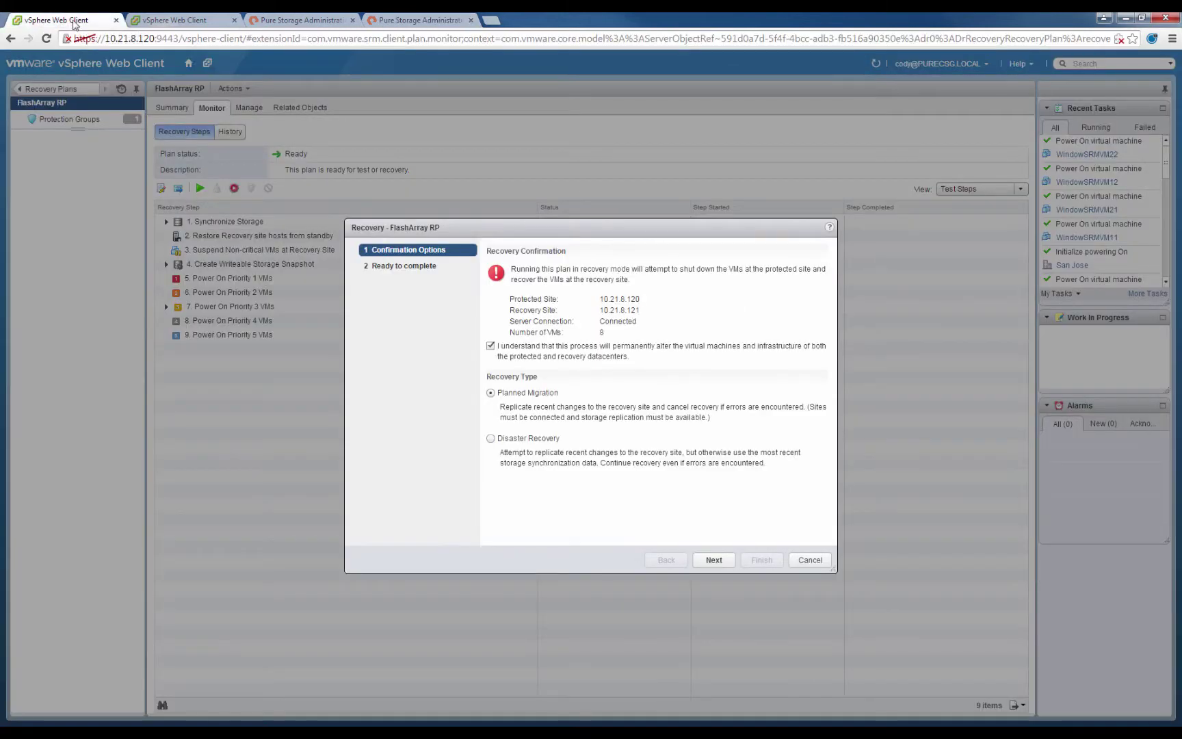
pyautogui.click(712, 559)
pyautogui.click(762, 563)
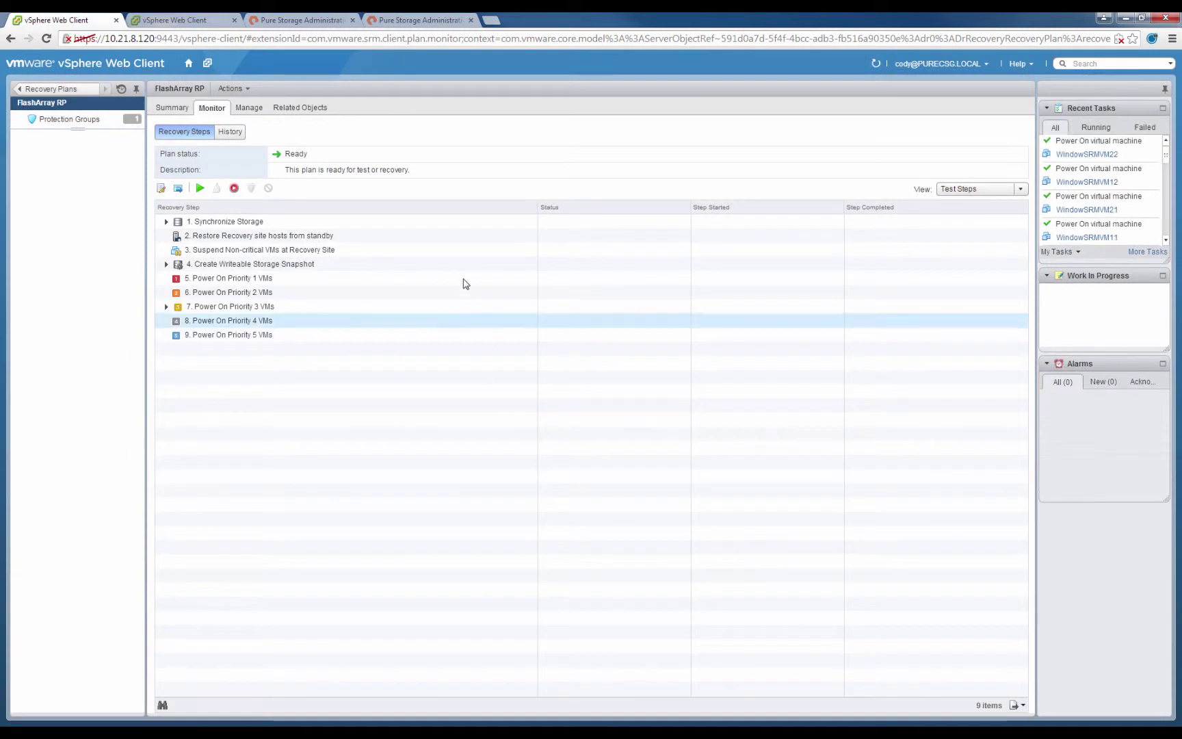
pyautogui.click(491, 228)
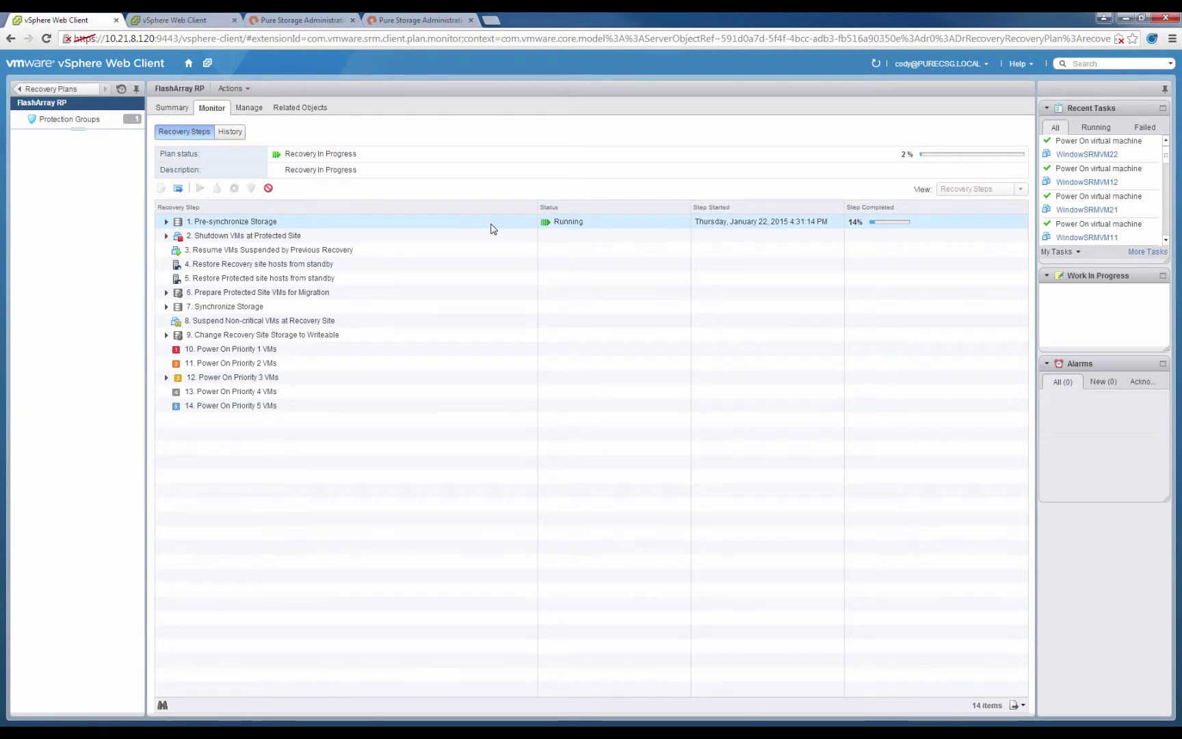
# - Check the replicated SRMDemo snapshots on the 10.21.23.152 Pure Storage array against the recovery plan's synchronization steps in vSphere Web Client
pyautogui.click(430, 18)
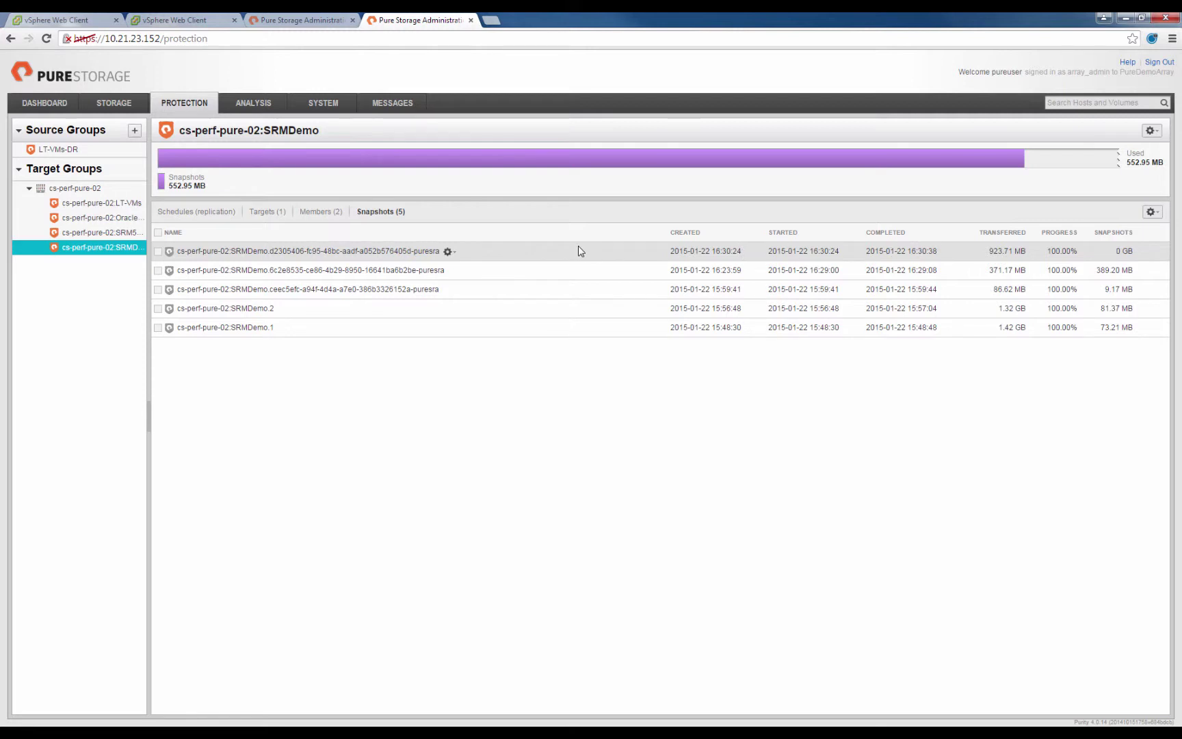
pyautogui.click(95, 21)
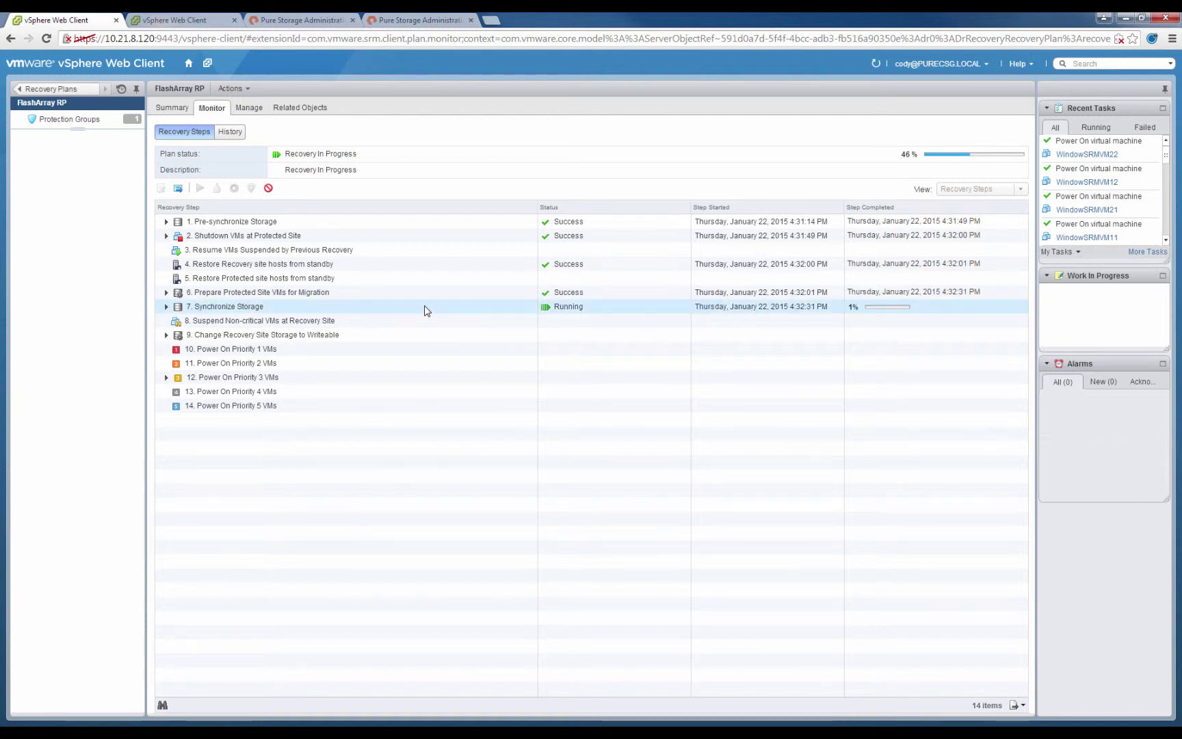
pyautogui.click(419, 20)
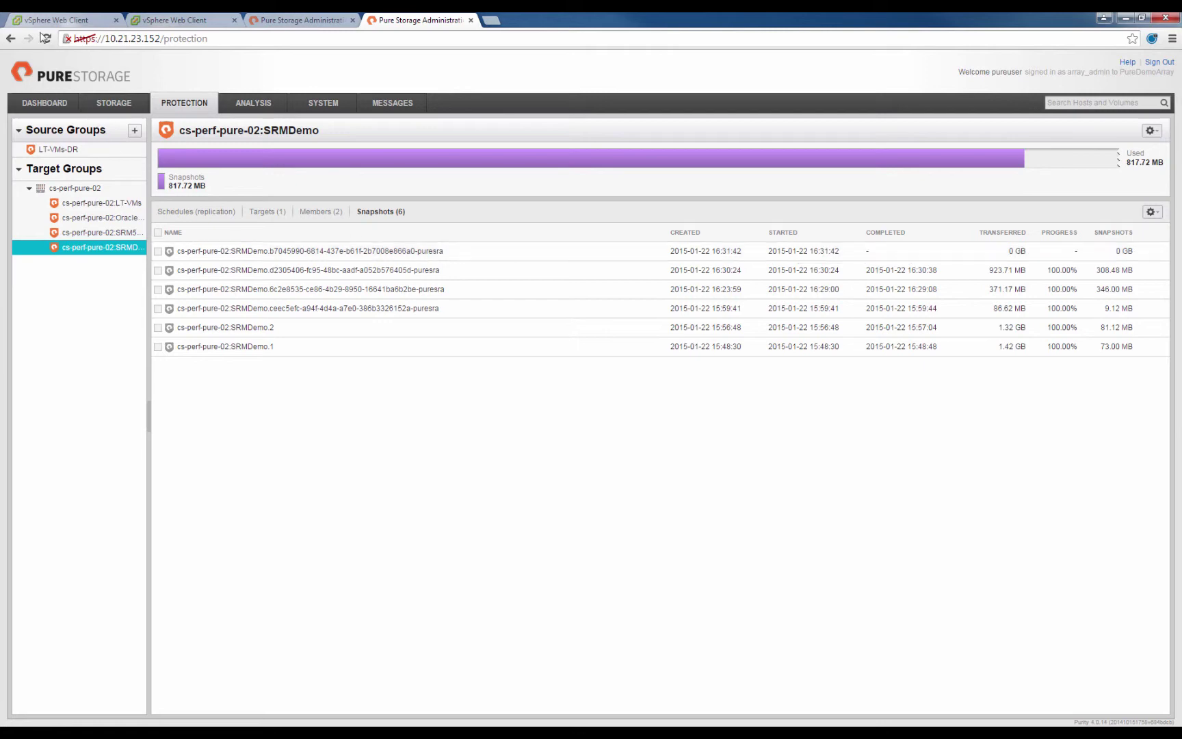
pyautogui.click(55, 18)
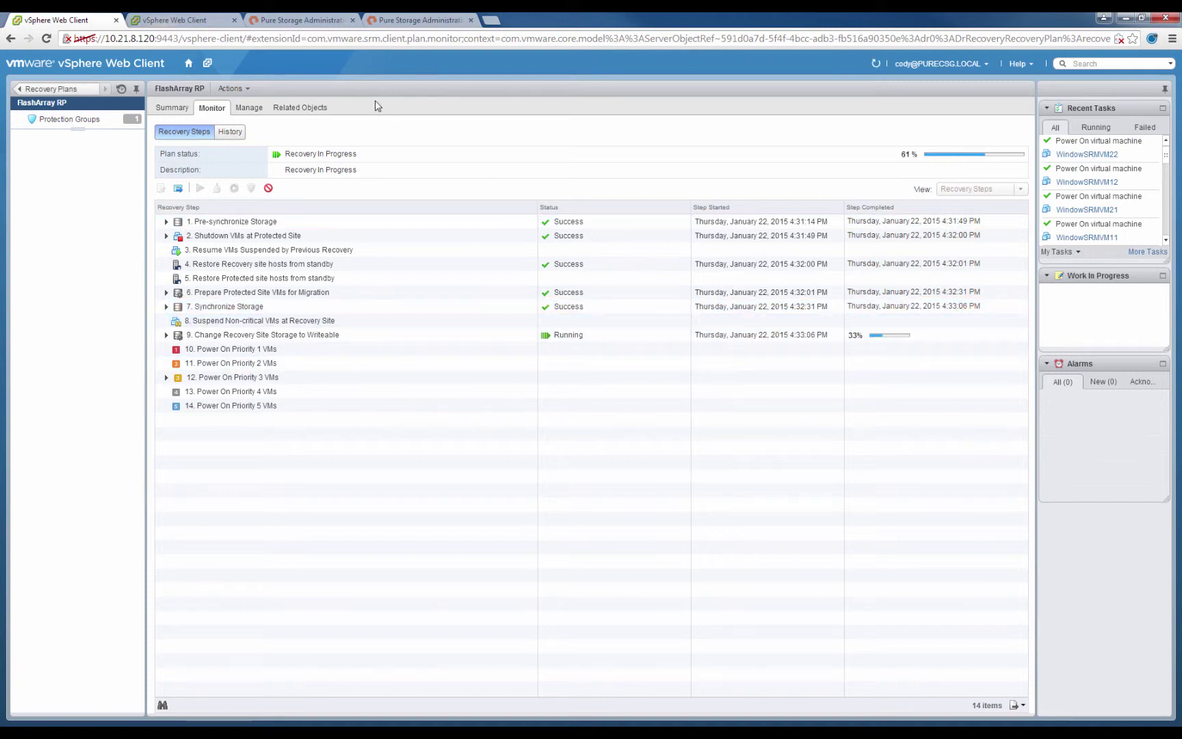
# - Inspect the volumes connected to host SRM58Rec on the 10.21.23.152 array and the full volume list on the 10.21.16.63 array
pyautogui.click(397, 20)
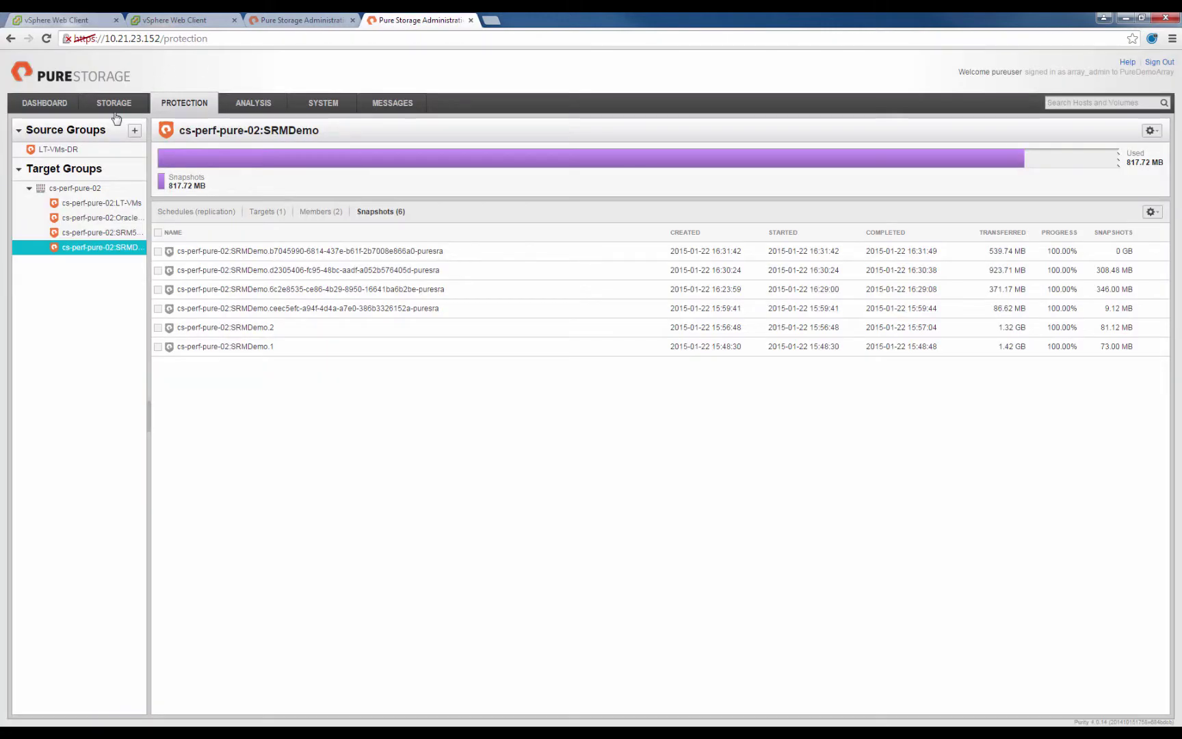
pyautogui.click(114, 104)
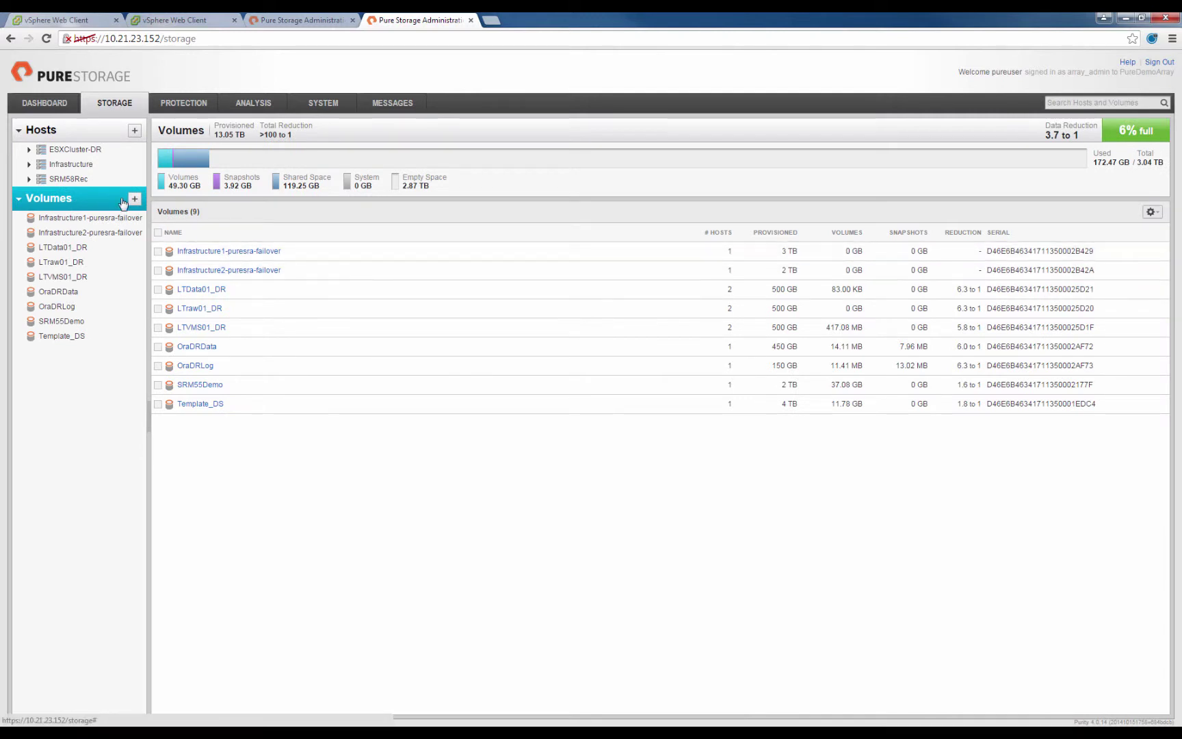
pyautogui.click(74, 180)
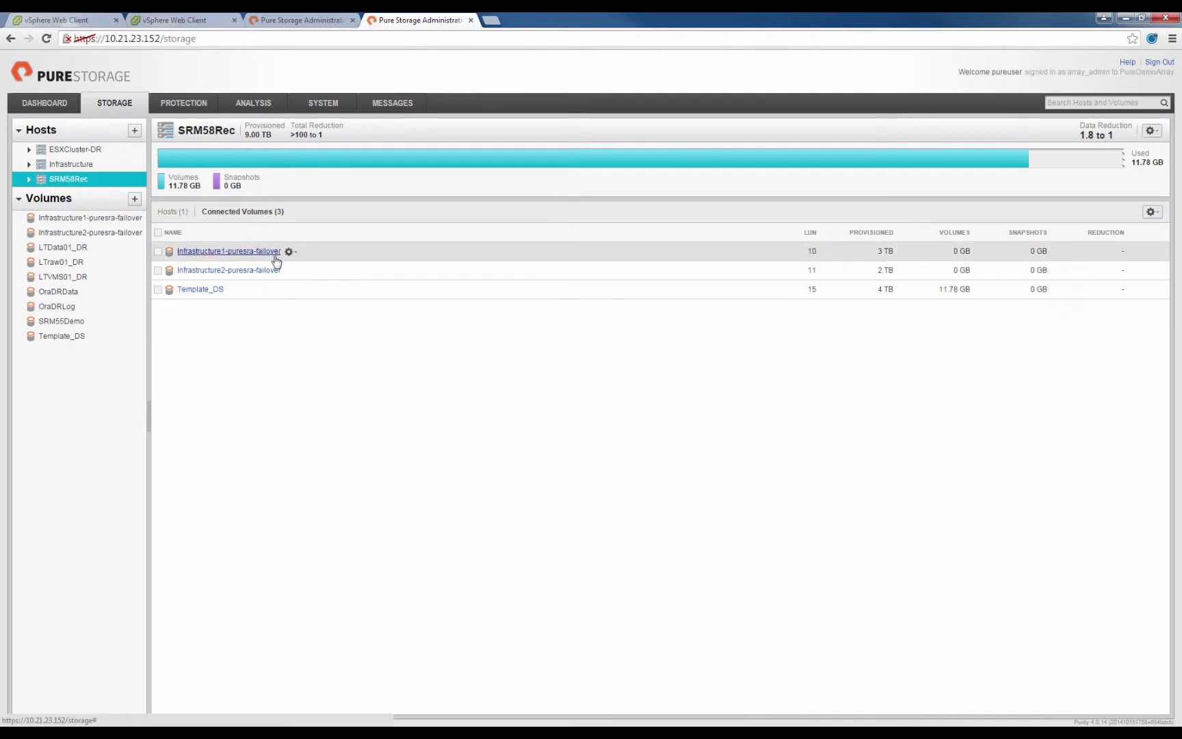
pyautogui.click(300, 20)
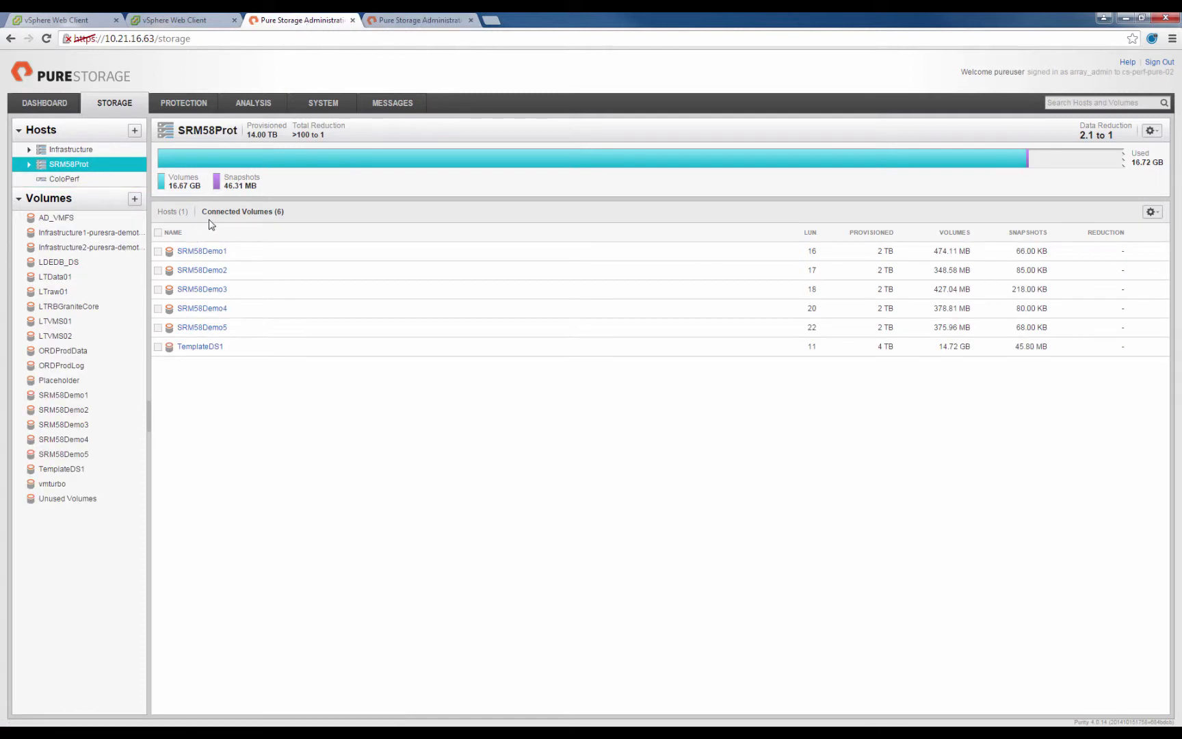
pyautogui.click(82, 202)
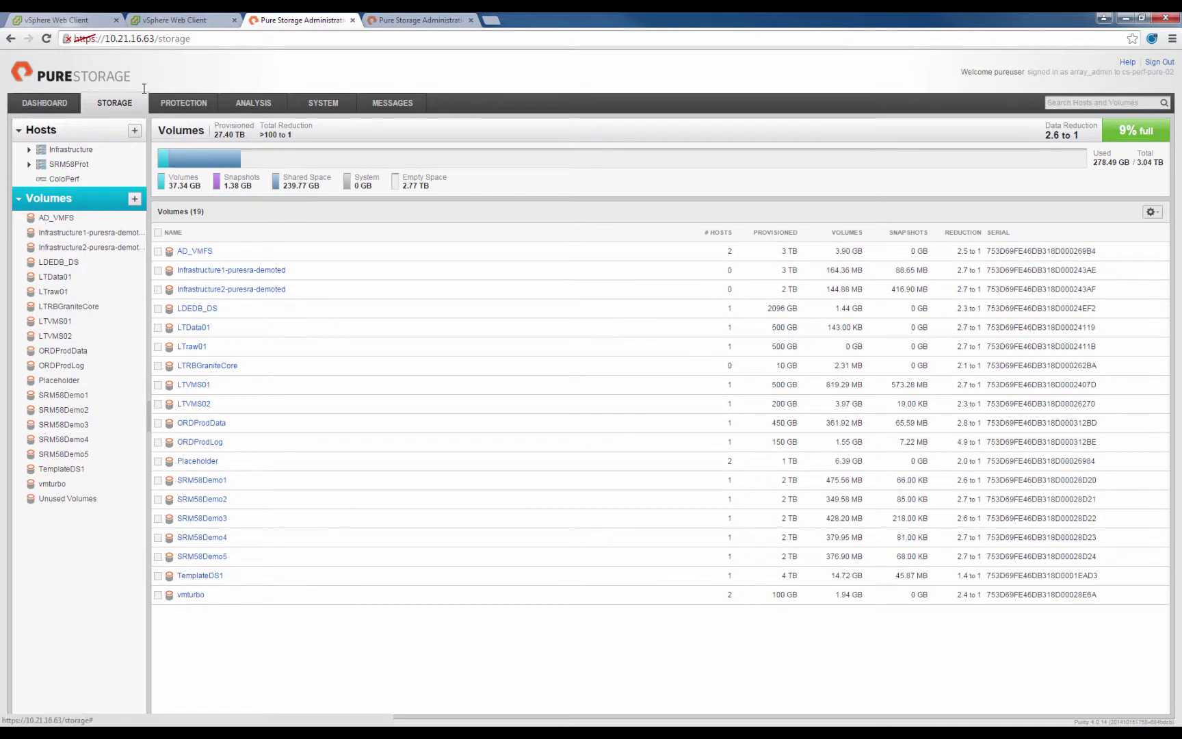
# - Return to the recovery plan in vSphere Web Client and expand the Power On Priority 3 VMs step to follow each virtual machine
pyautogui.click(85, 17)
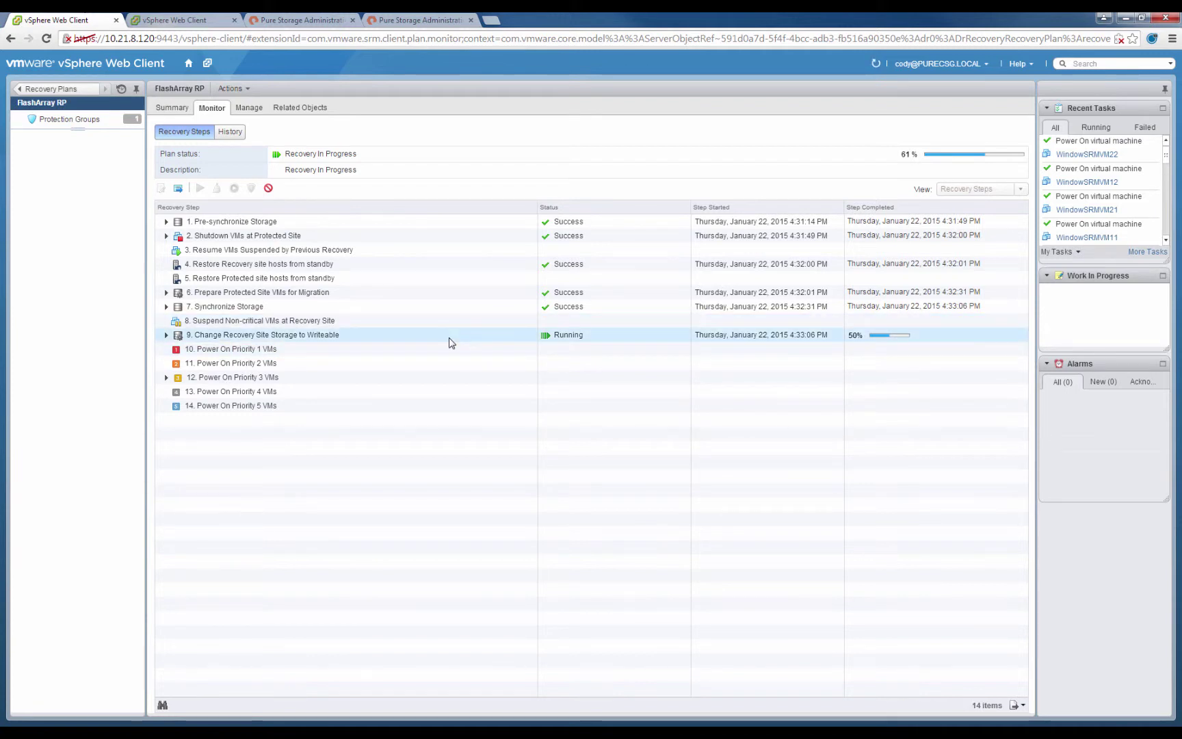
pyautogui.click(167, 379)
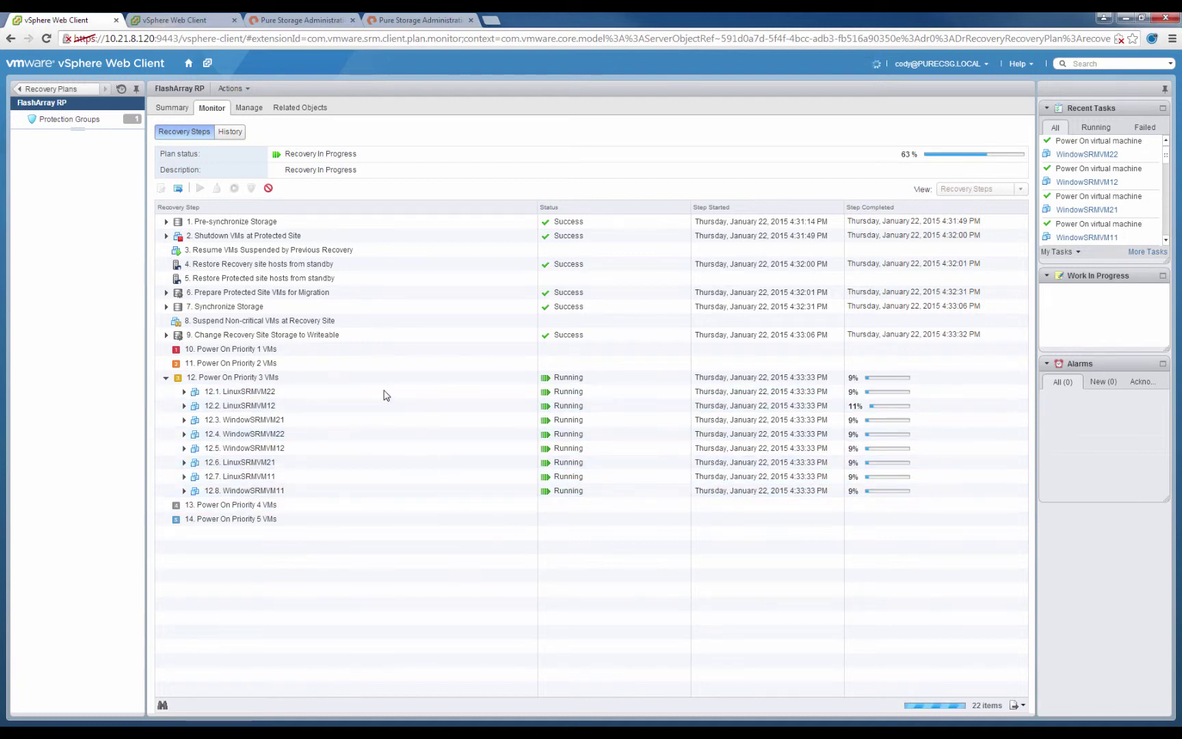
# - On the recovery site's vSphere Web Client, trace LinuxSRMVM11 to its Infrastructure1 datastore and examine the backing Pure Storage volume
pyautogui.click(179, 21)
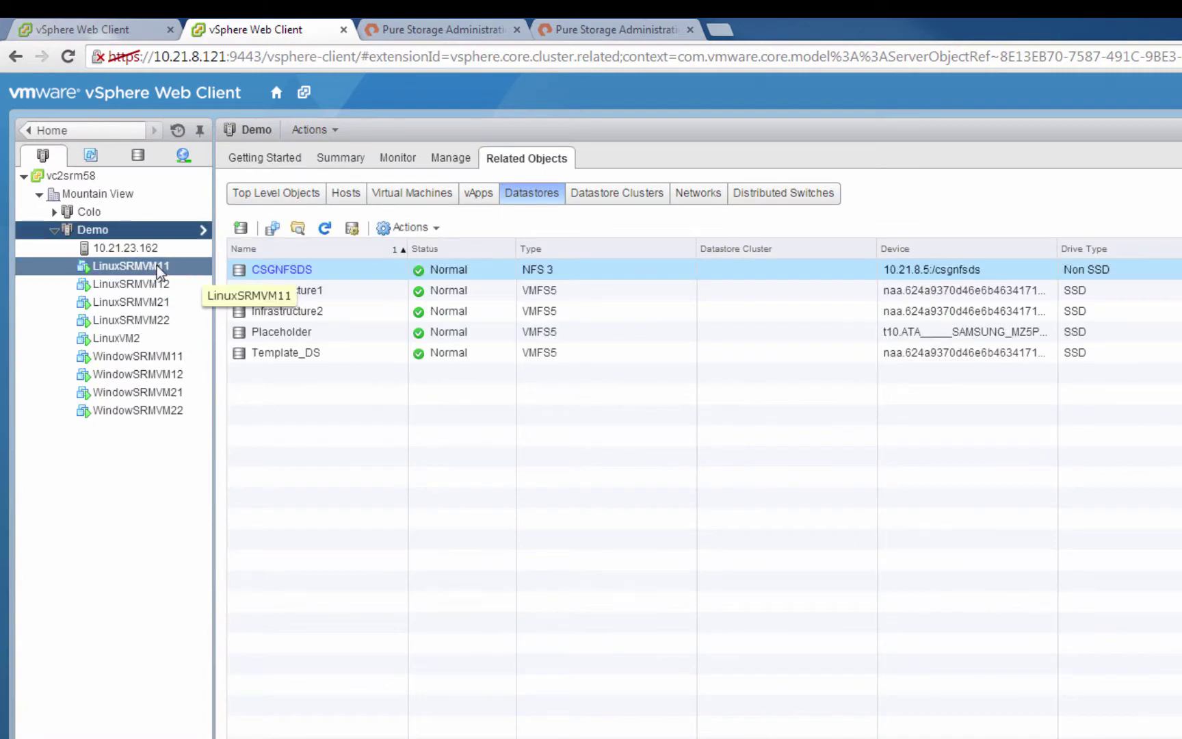
pyautogui.click(161, 271)
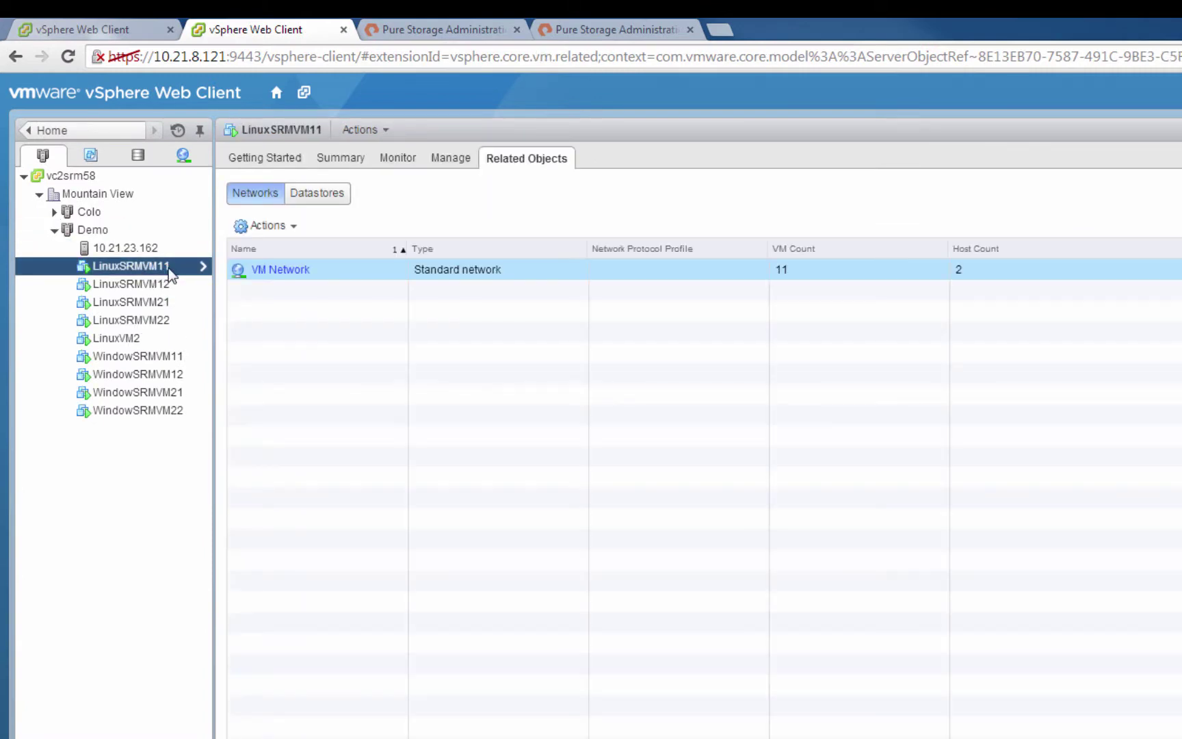
pyautogui.click(306, 197)
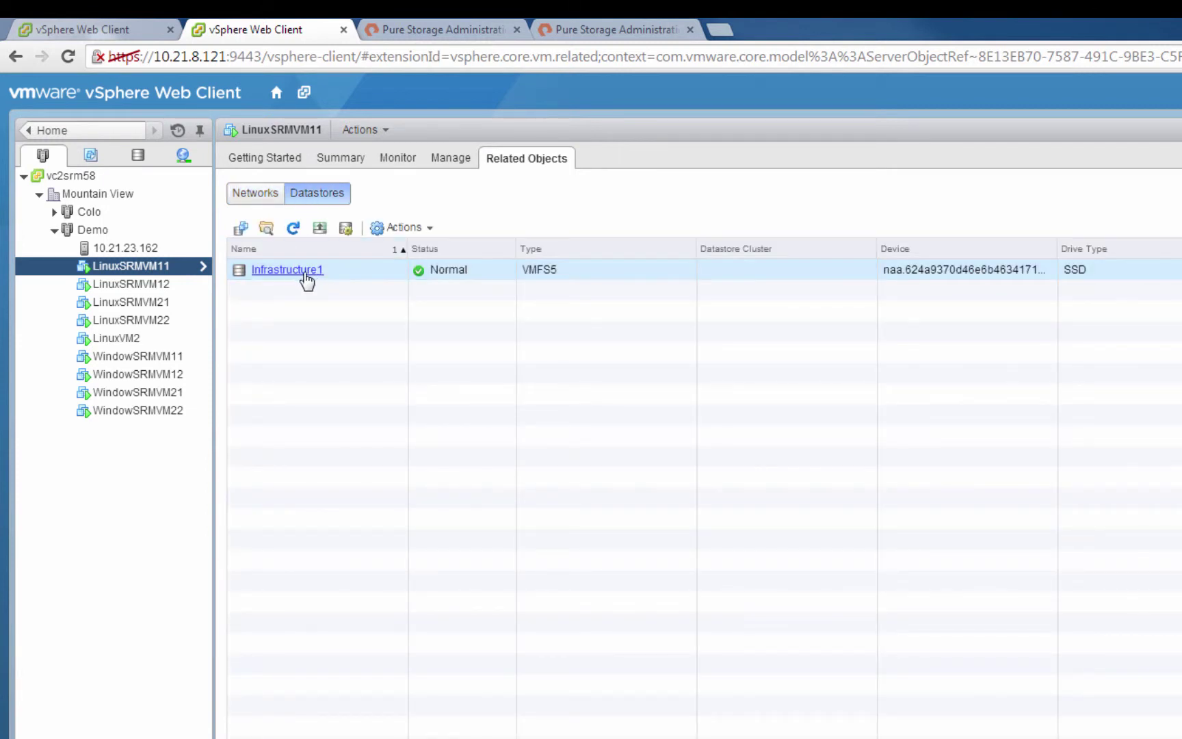
pyautogui.click(306, 274)
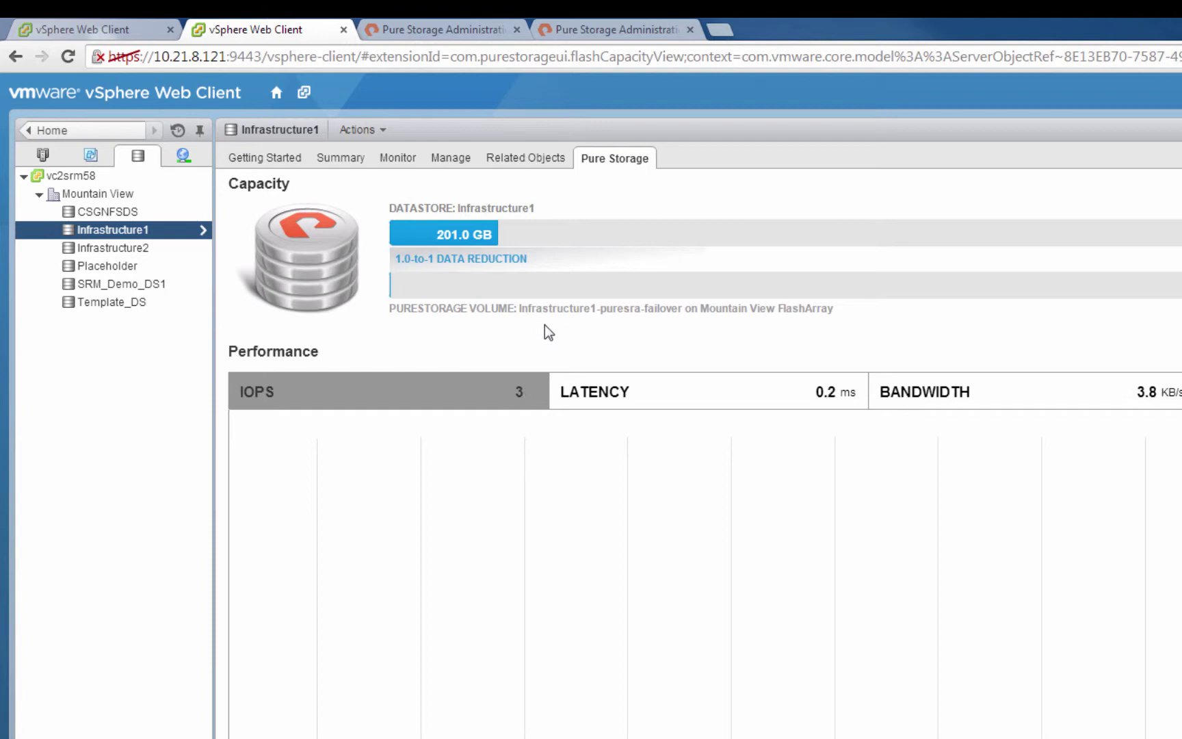
pyautogui.click(117, 195)
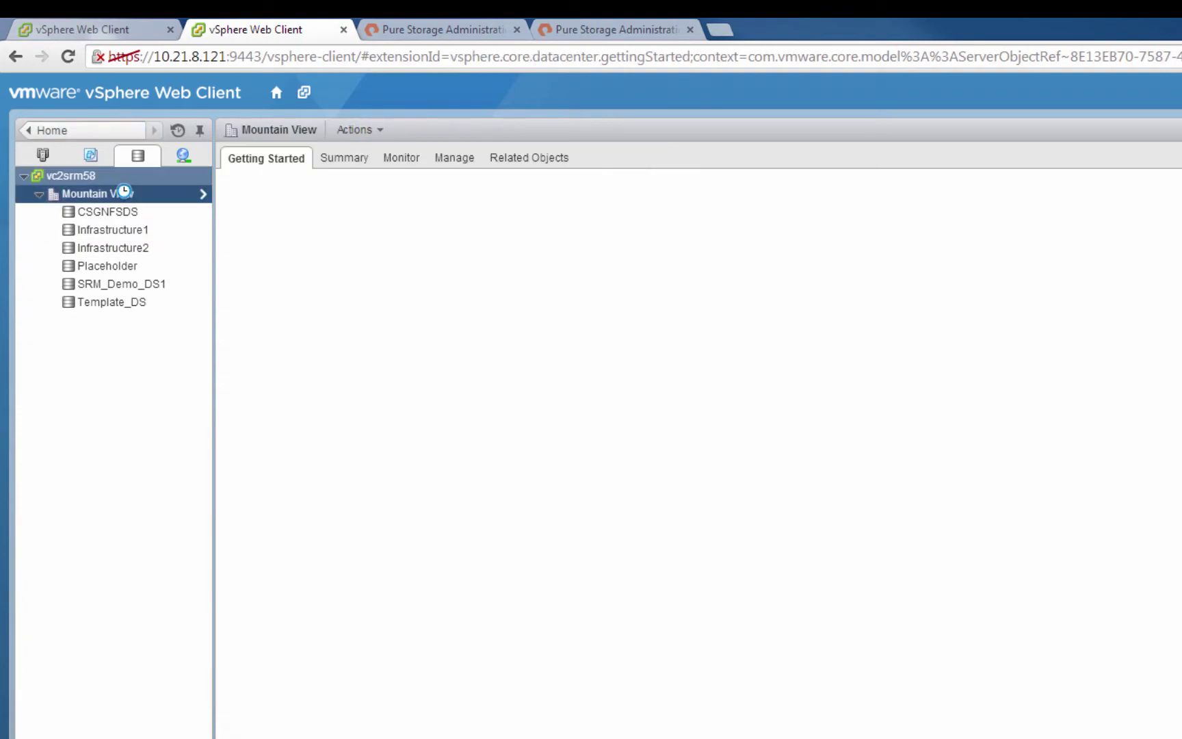
# - Reprotect the FlashArray RP plan in the reverse direction without forced cleanup, checking the recovery array's protection groups before finishing
pyautogui.click(119, 29)
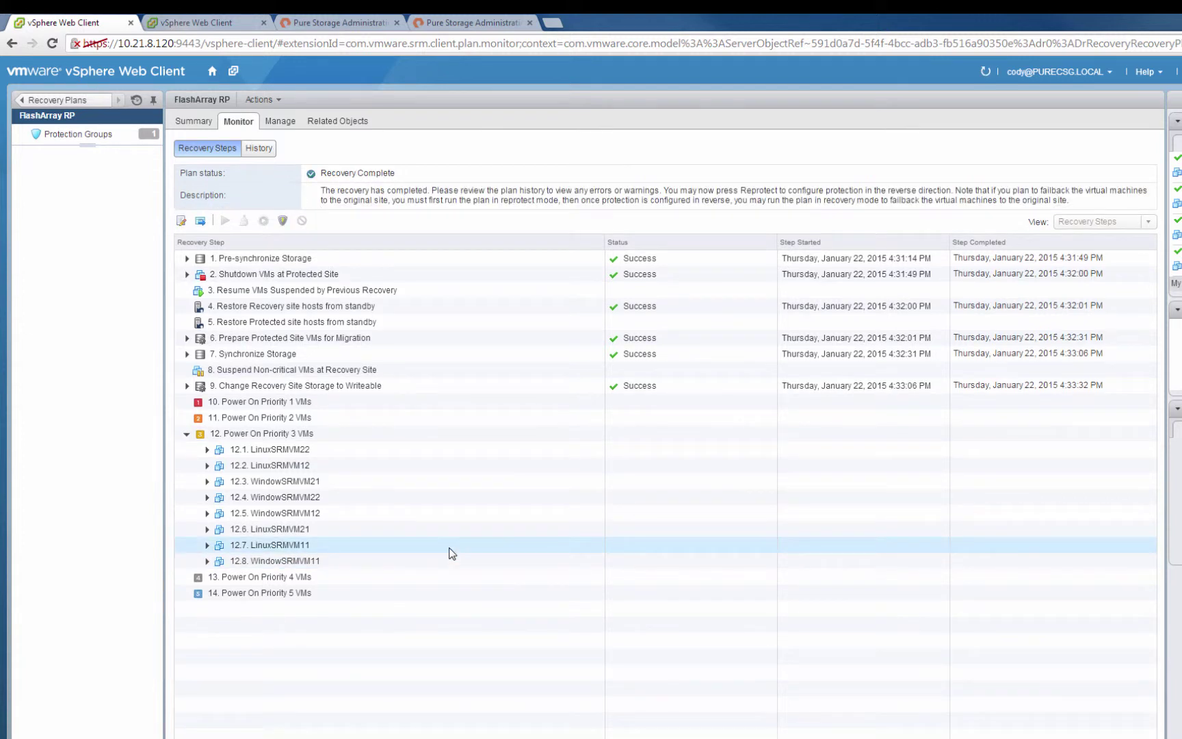
pyautogui.click(283, 221)
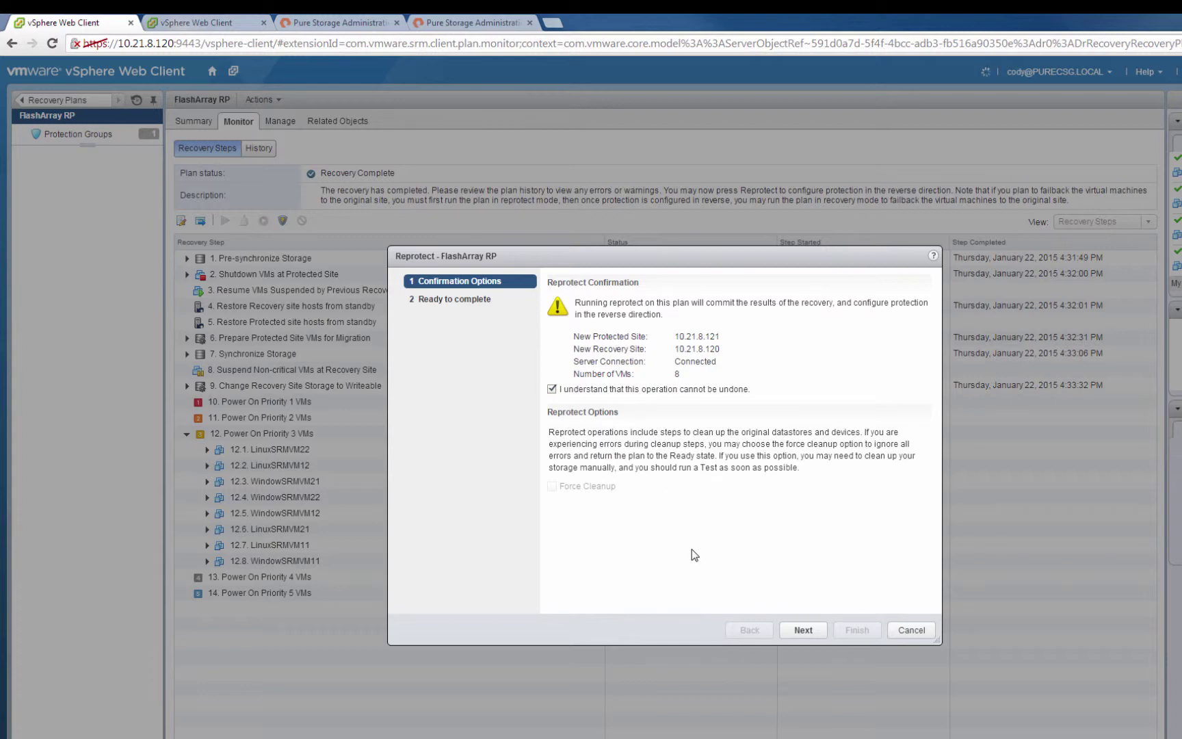
pyautogui.click(471, 22)
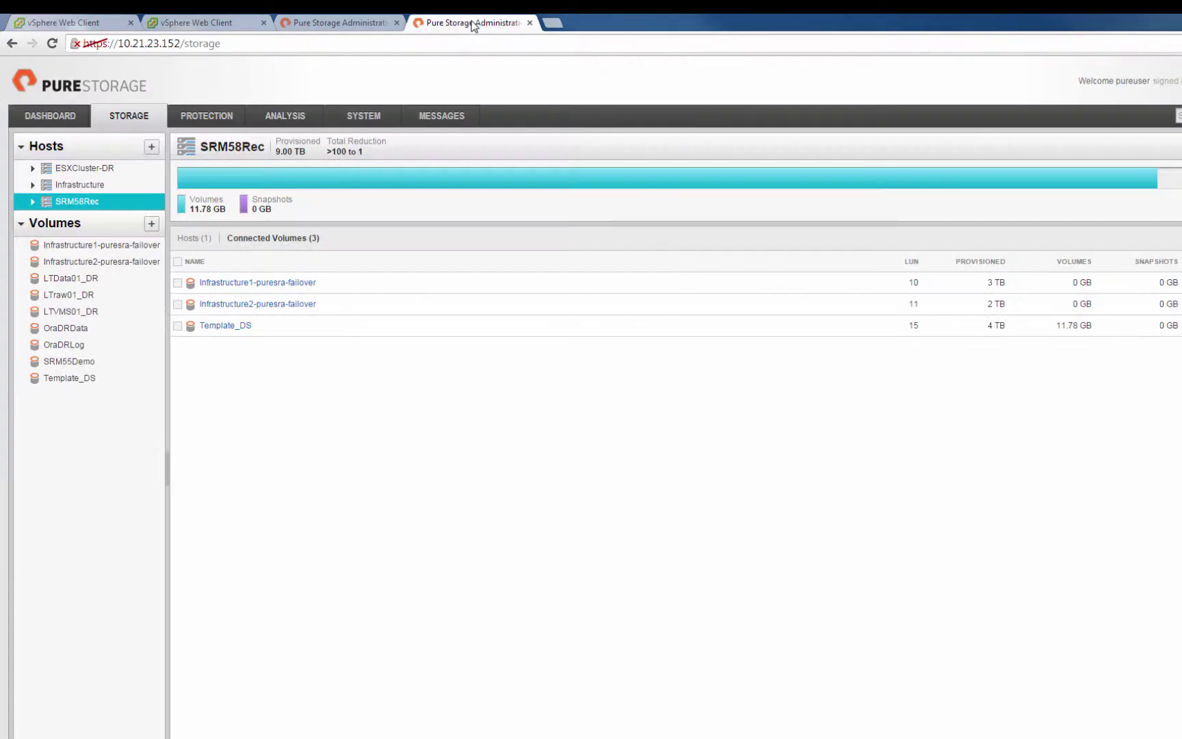
pyautogui.click(202, 121)
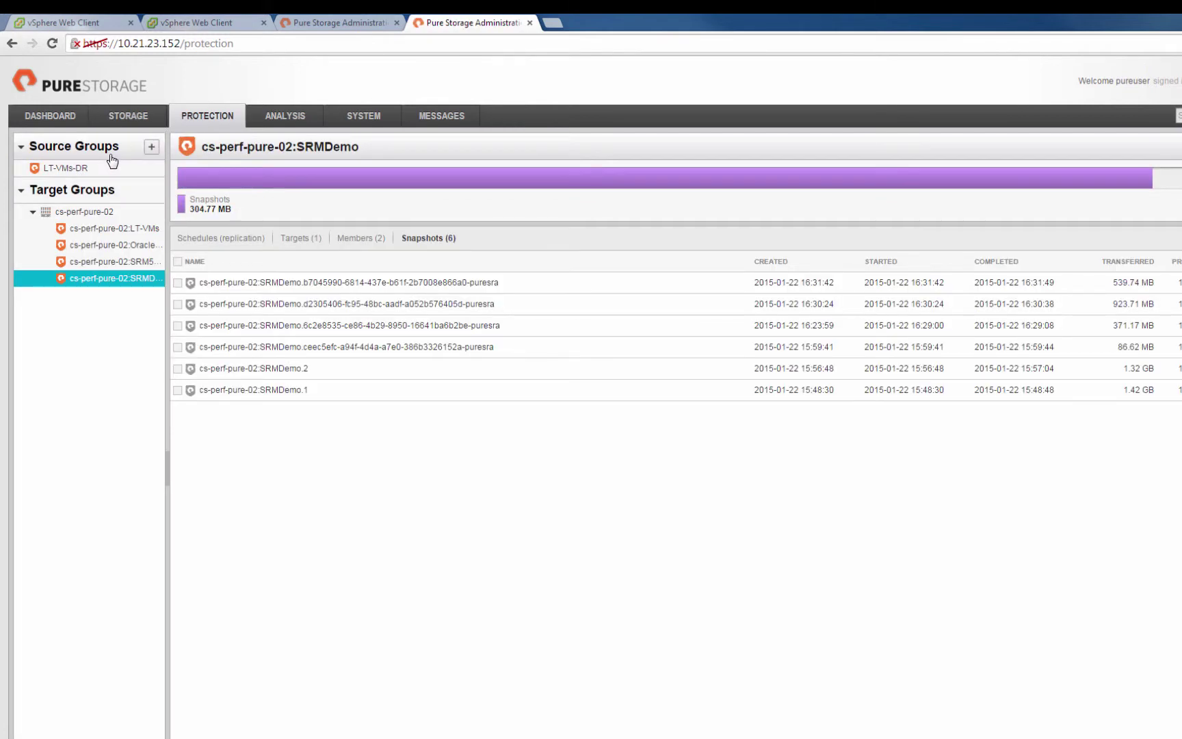
pyautogui.click(89, 24)
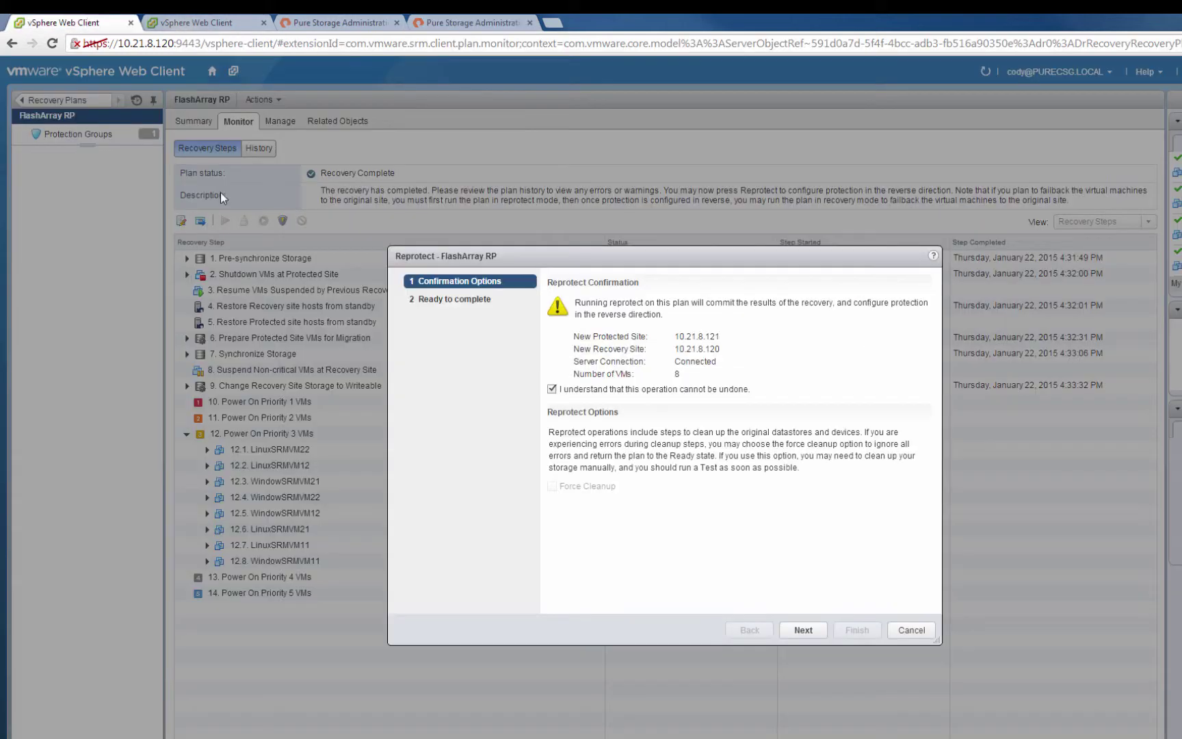
pyautogui.click(806, 633)
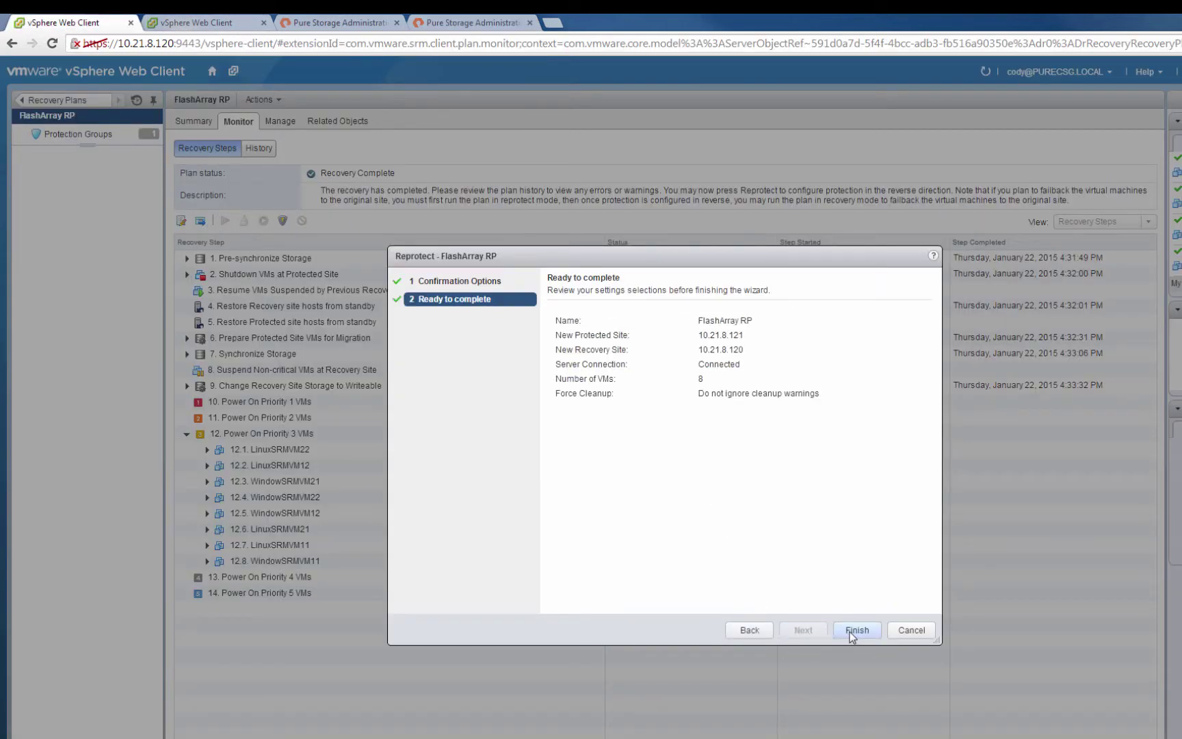
pyautogui.click(849, 632)
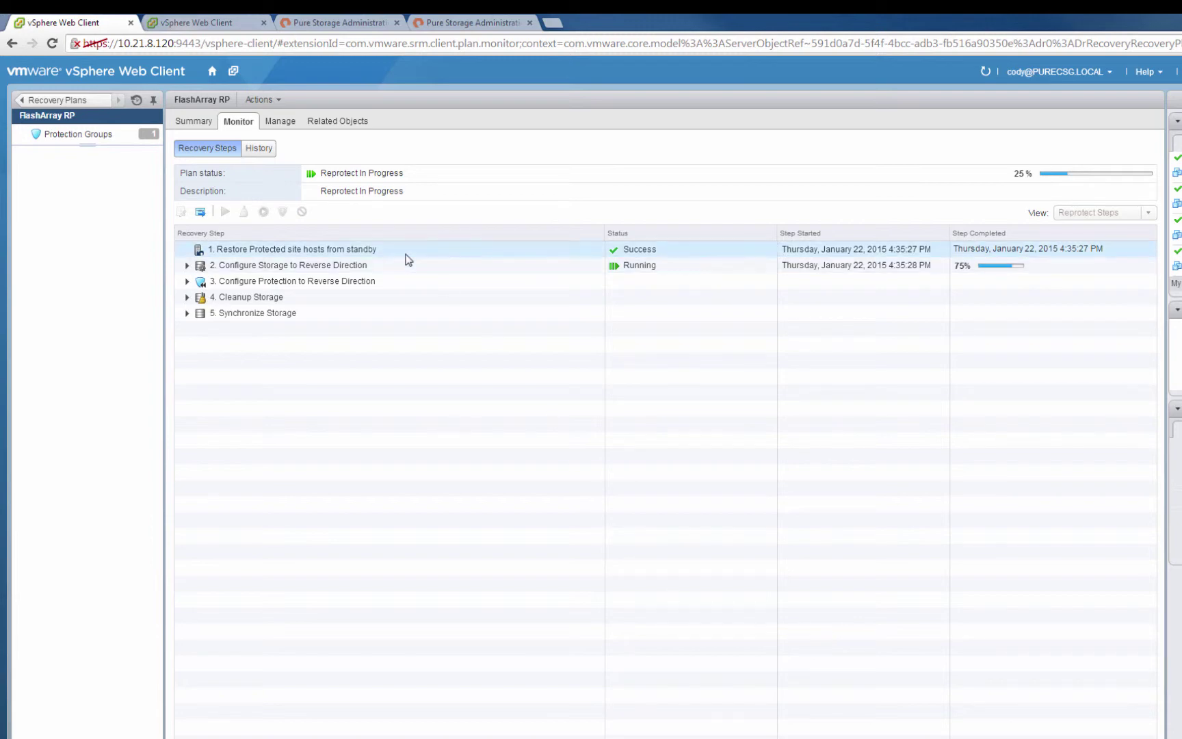
# - Examine the SRMDemo source group's replication schedule on the 10.21.16.63 Pure Storage array
pyautogui.click(324, 17)
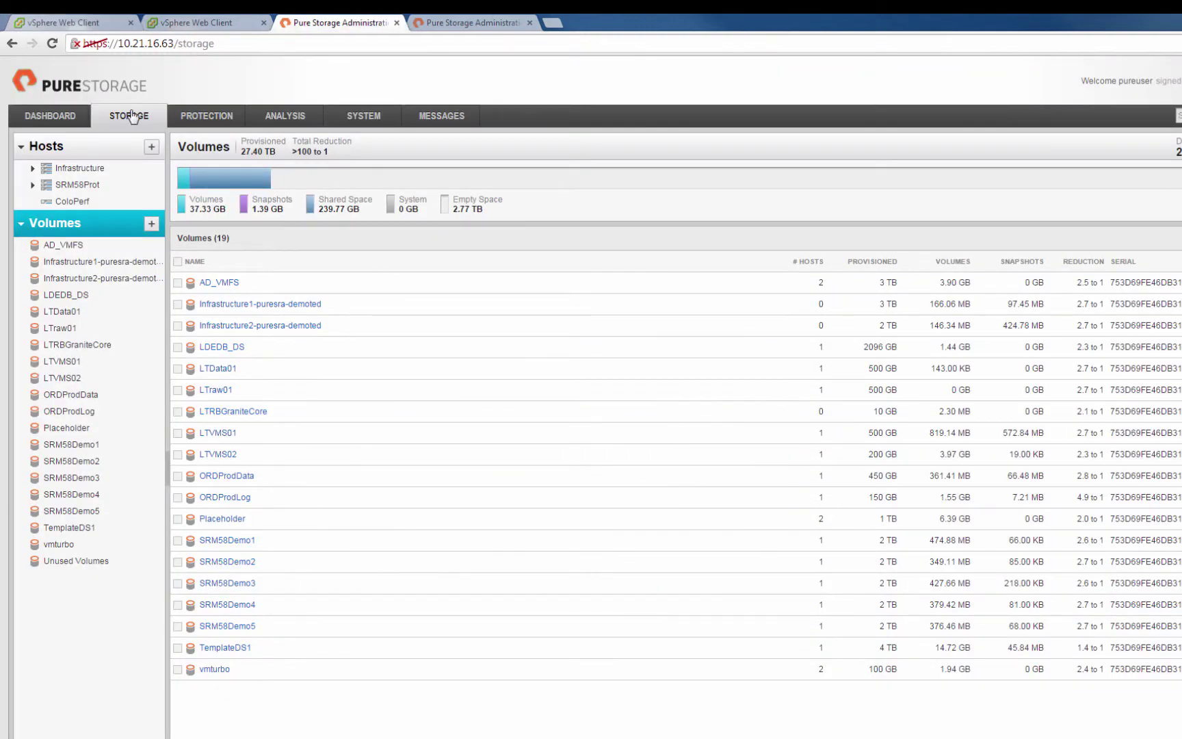
pyautogui.click(189, 117)
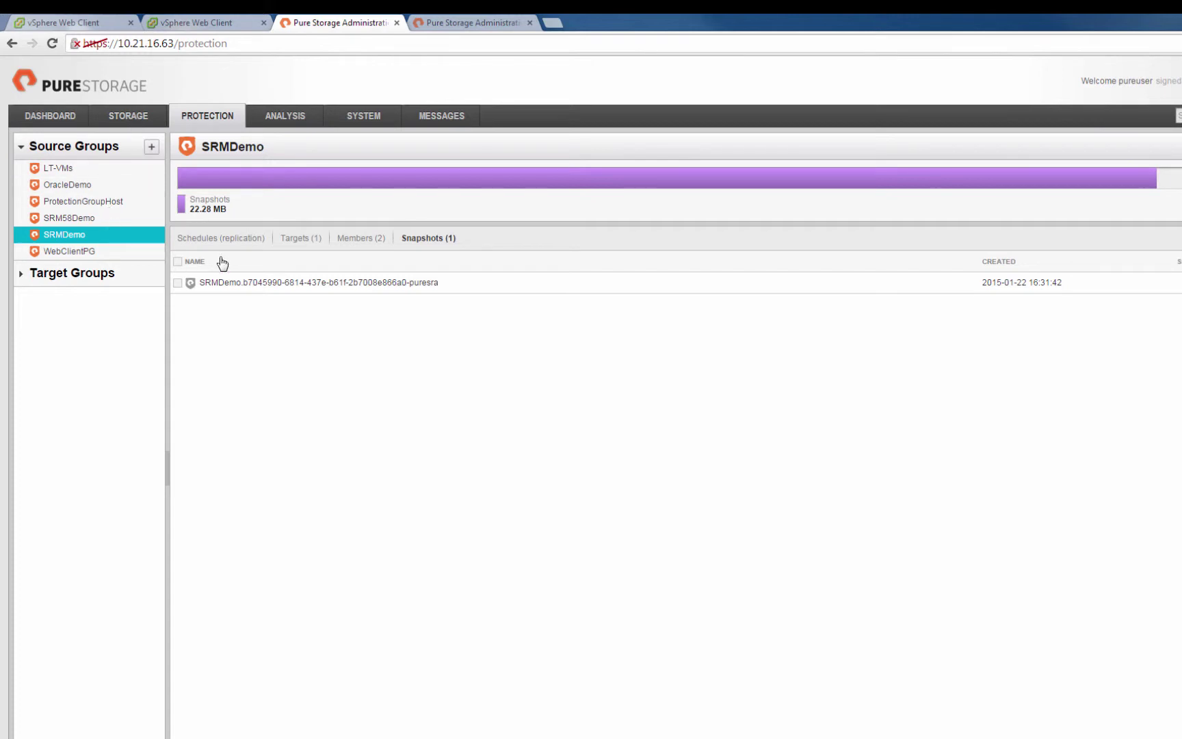
pyautogui.click(233, 239)
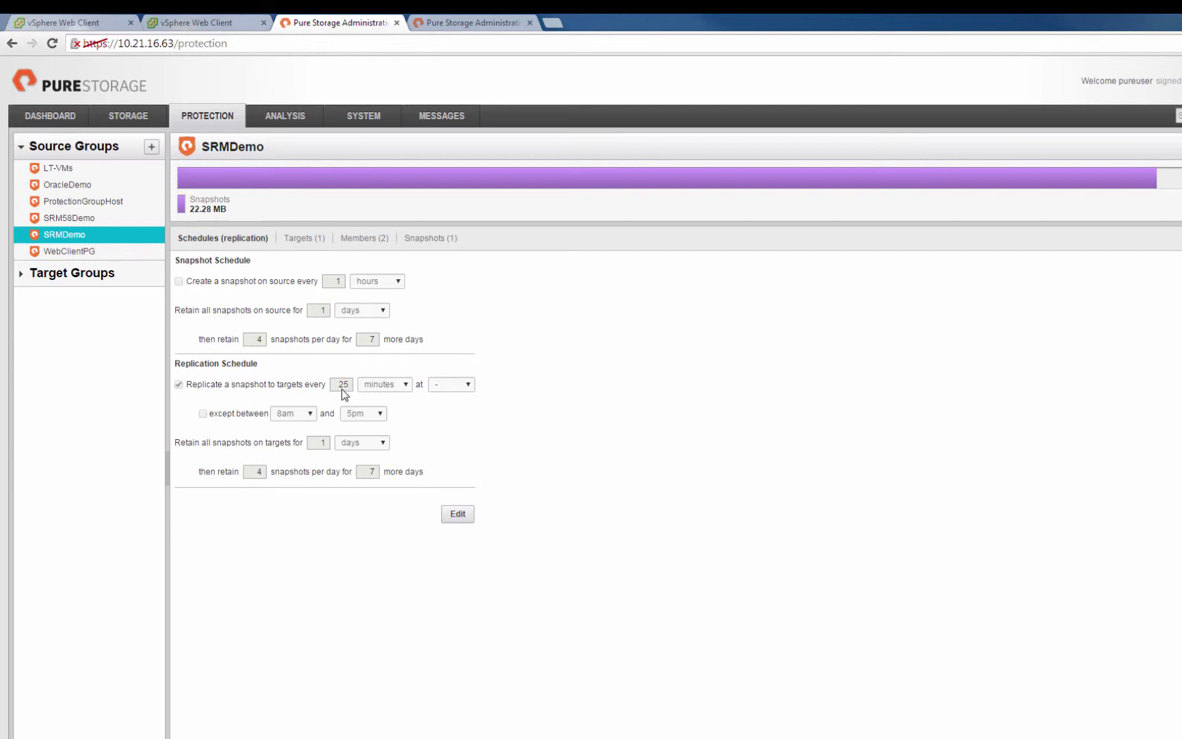
# - Refresh the 10.21.23.152 array's protection groups and examine the replication schedule and member volumes of the SRMDemo source group
pyautogui.click(474, 16)
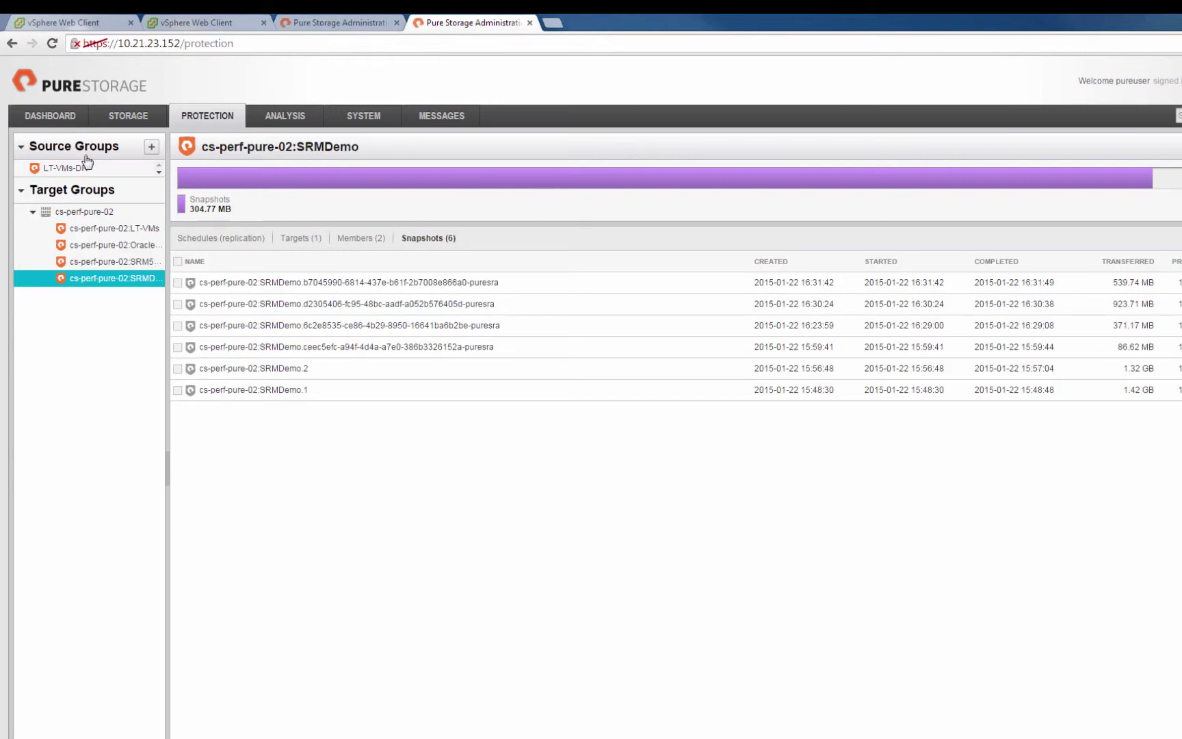
pyautogui.press('F5')
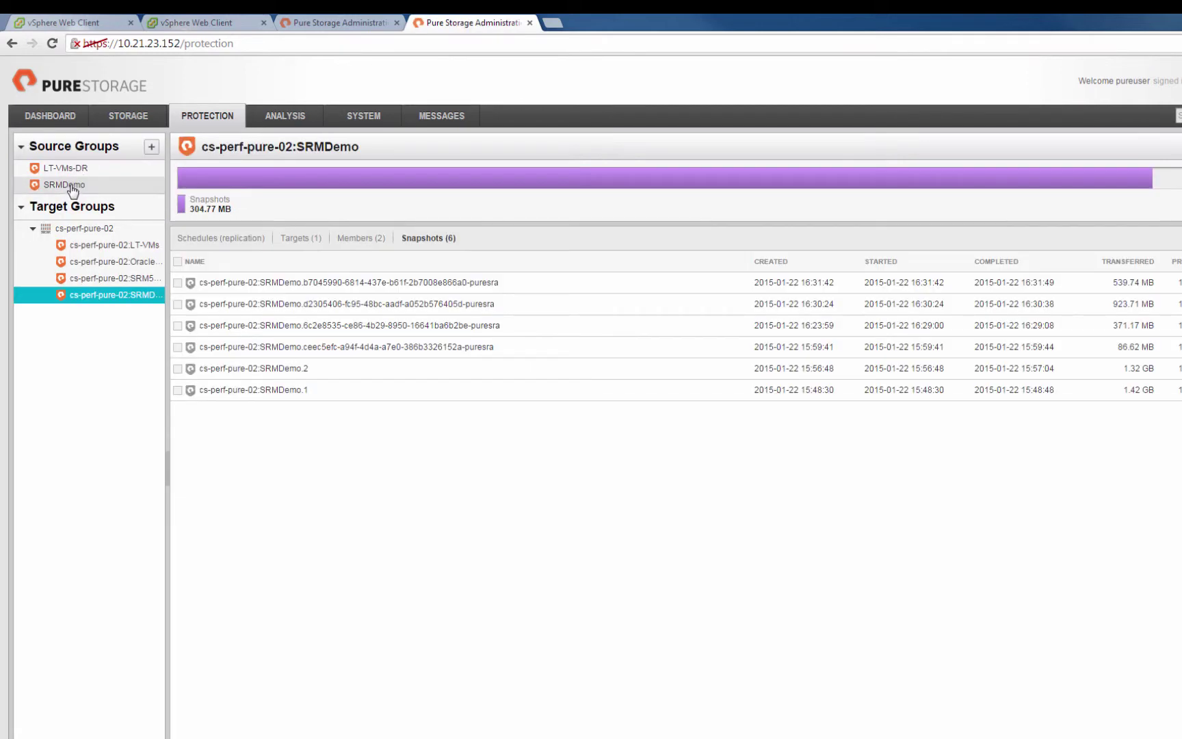
pyautogui.click(65, 185)
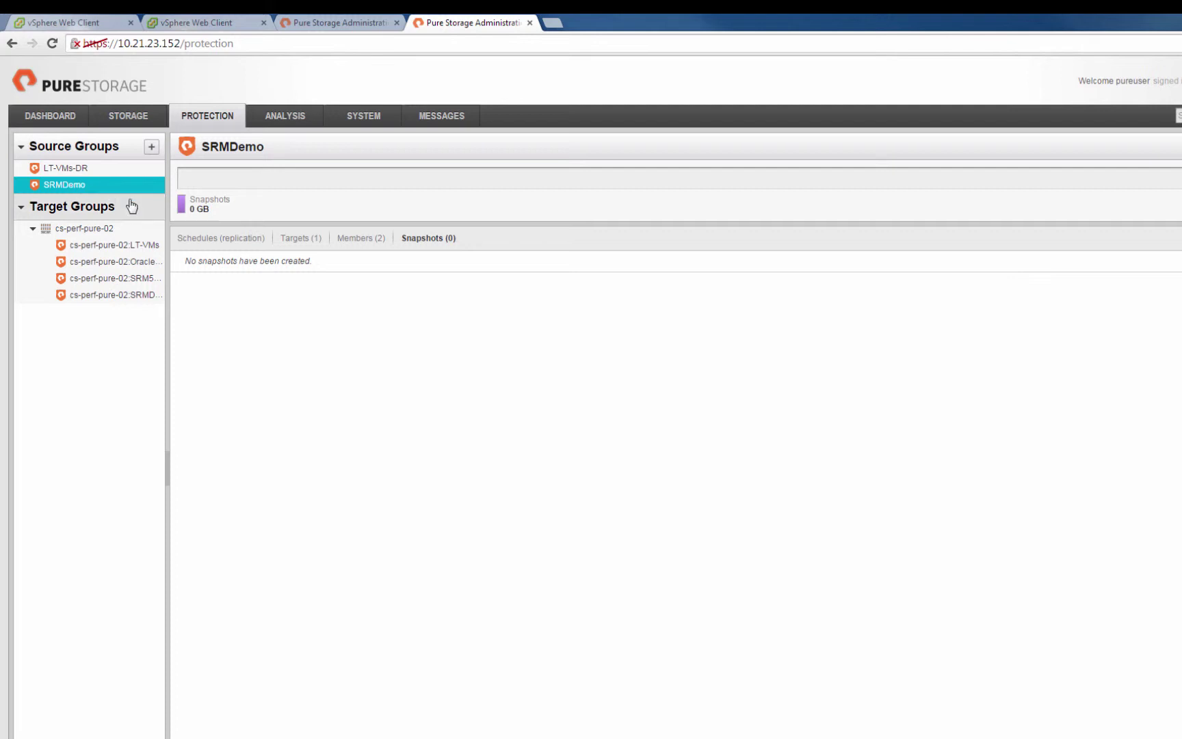
pyautogui.click(228, 240)
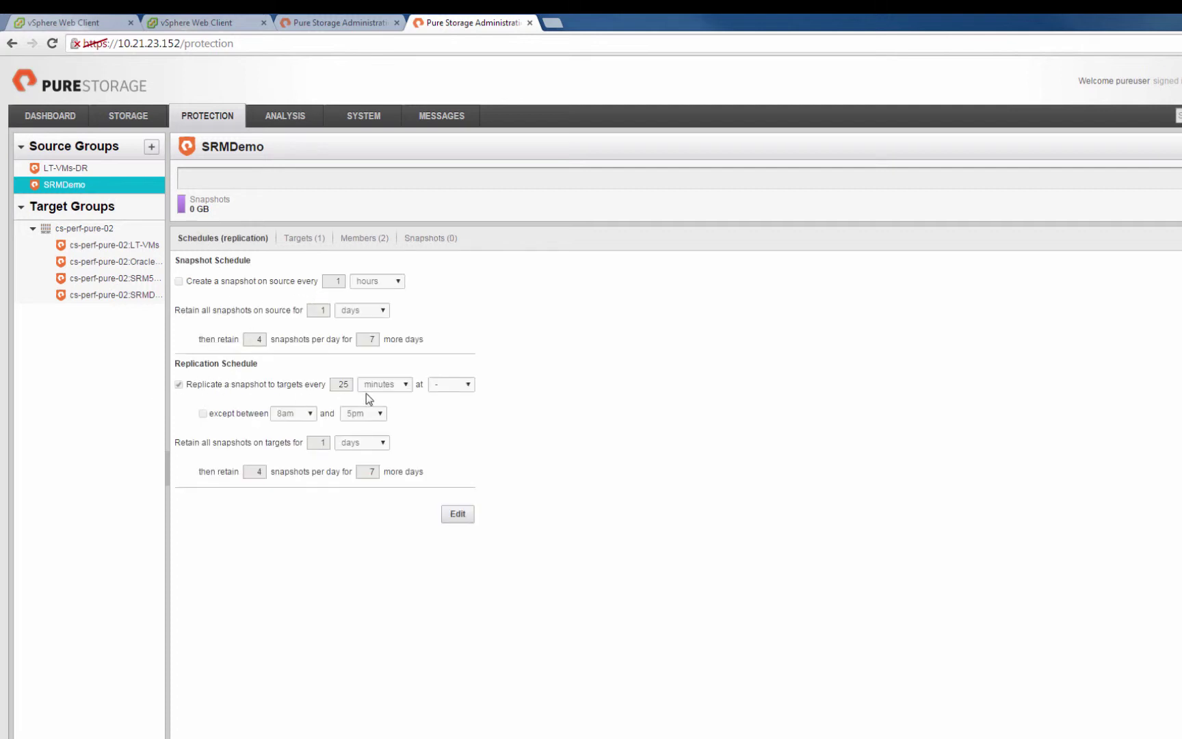
pyautogui.click(373, 244)
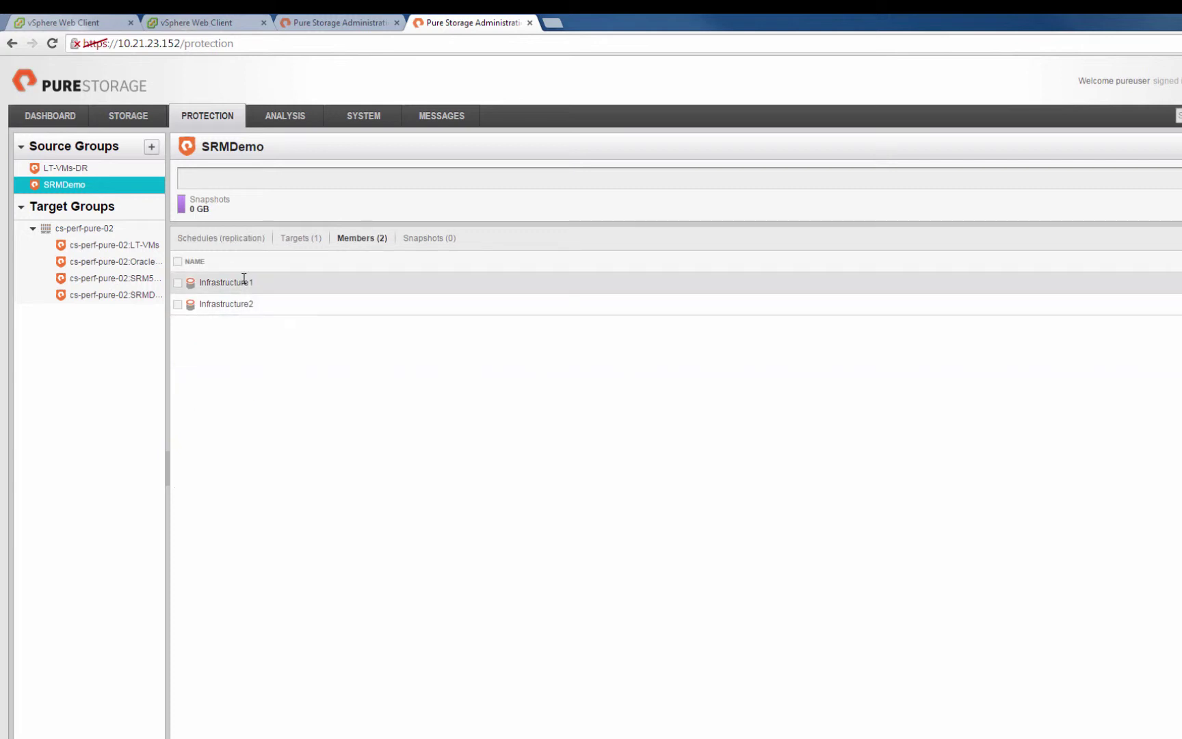
# - Examine the storage volumes on the 10.21.23.152 and 10.21.16.63 arrays, then check the FlashArray RP plan's reprotect progress in vSphere Web Client
pyautogui.click(127, 120)
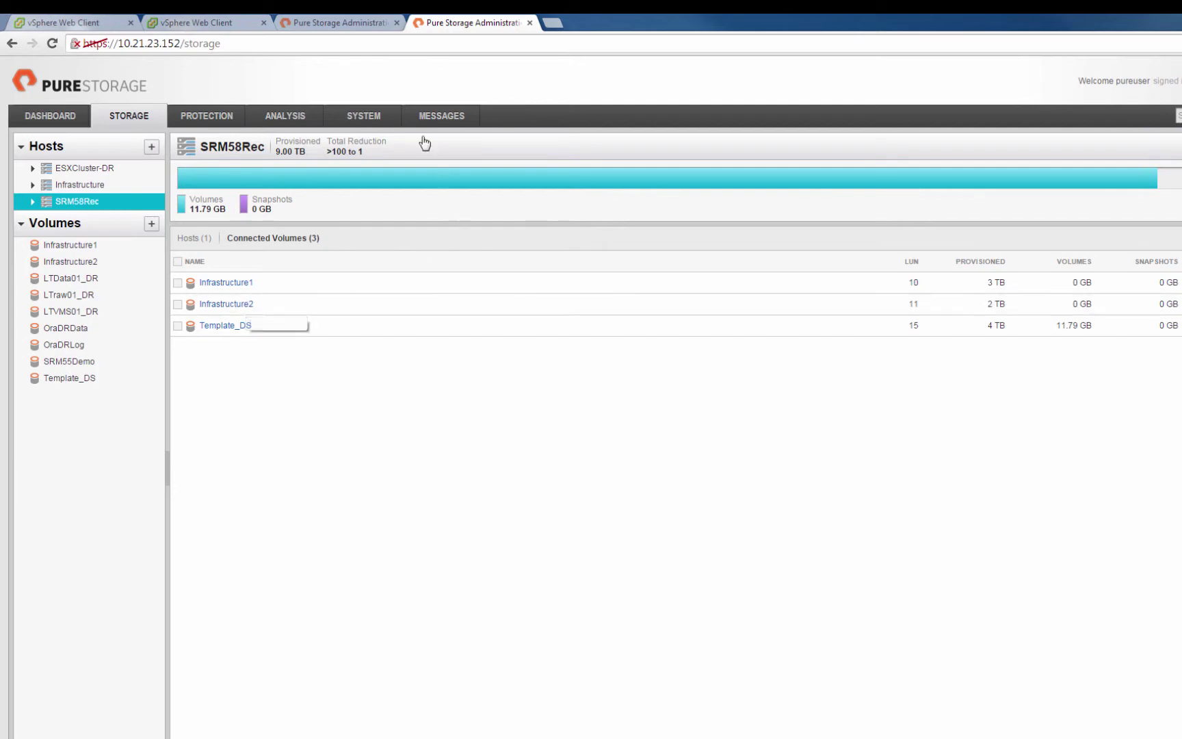
pyautogui.click(349, 25)
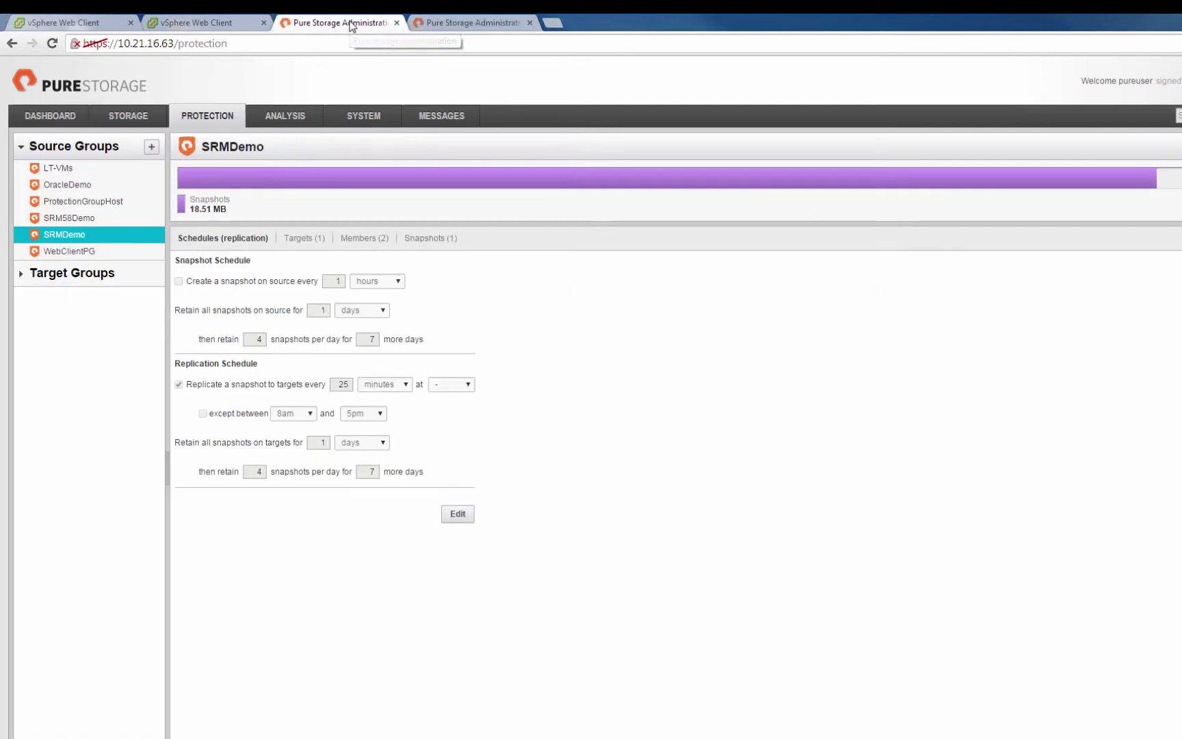
pyautogui.click(139, 119)
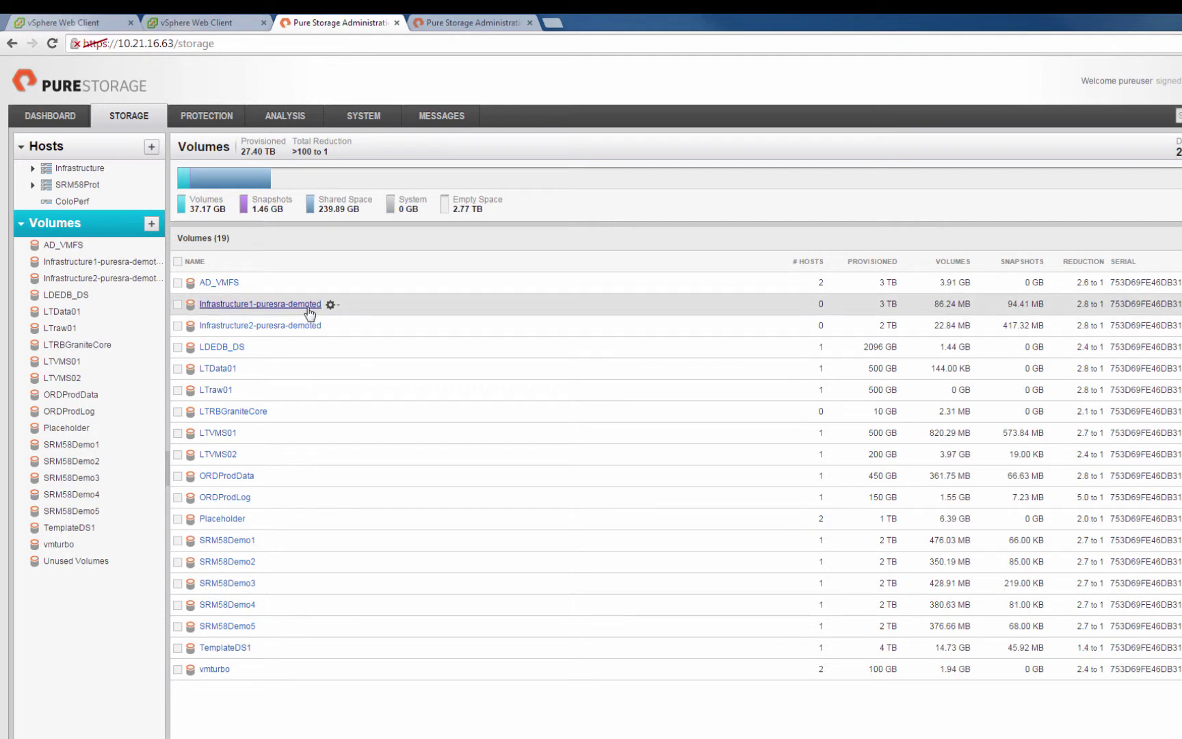
pyautogui.click(59, 20)
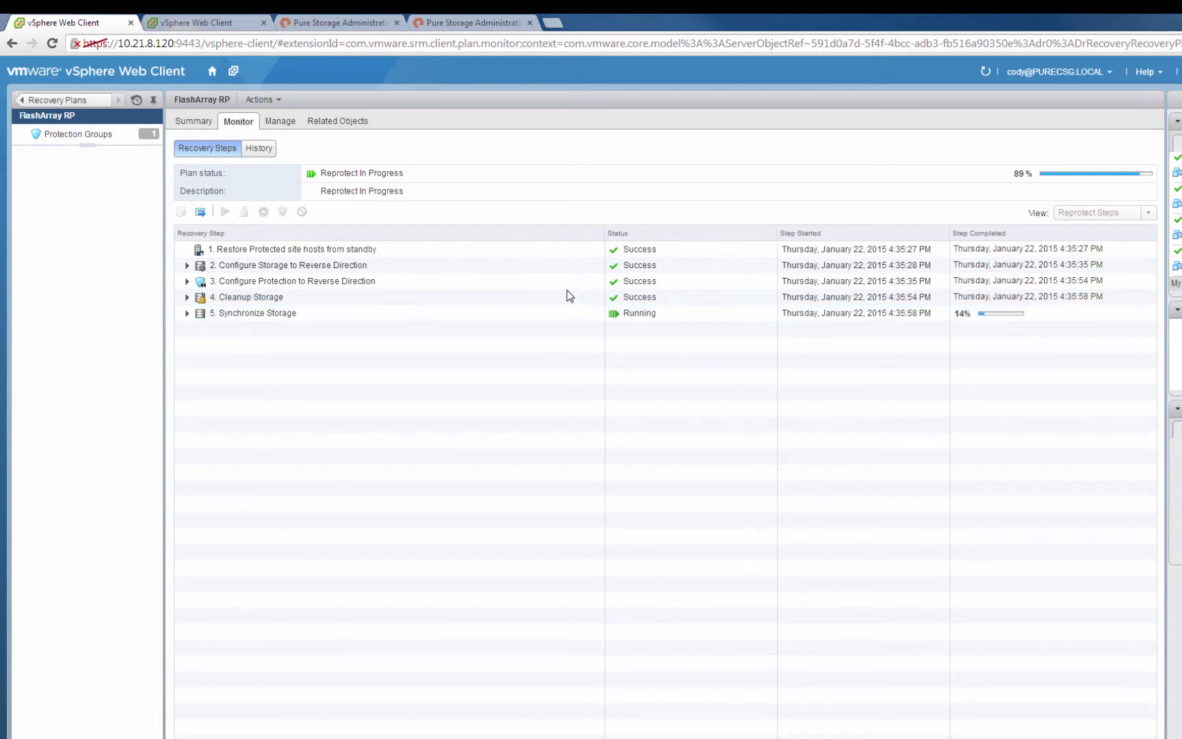
# - On the 10.21.16.63 array, examine the replication schedule, member volumes and snapshots of the PureDemoArray:SRMDemo target group
pyautogui.click(353, 25)
pyautogui.click(209, 115)
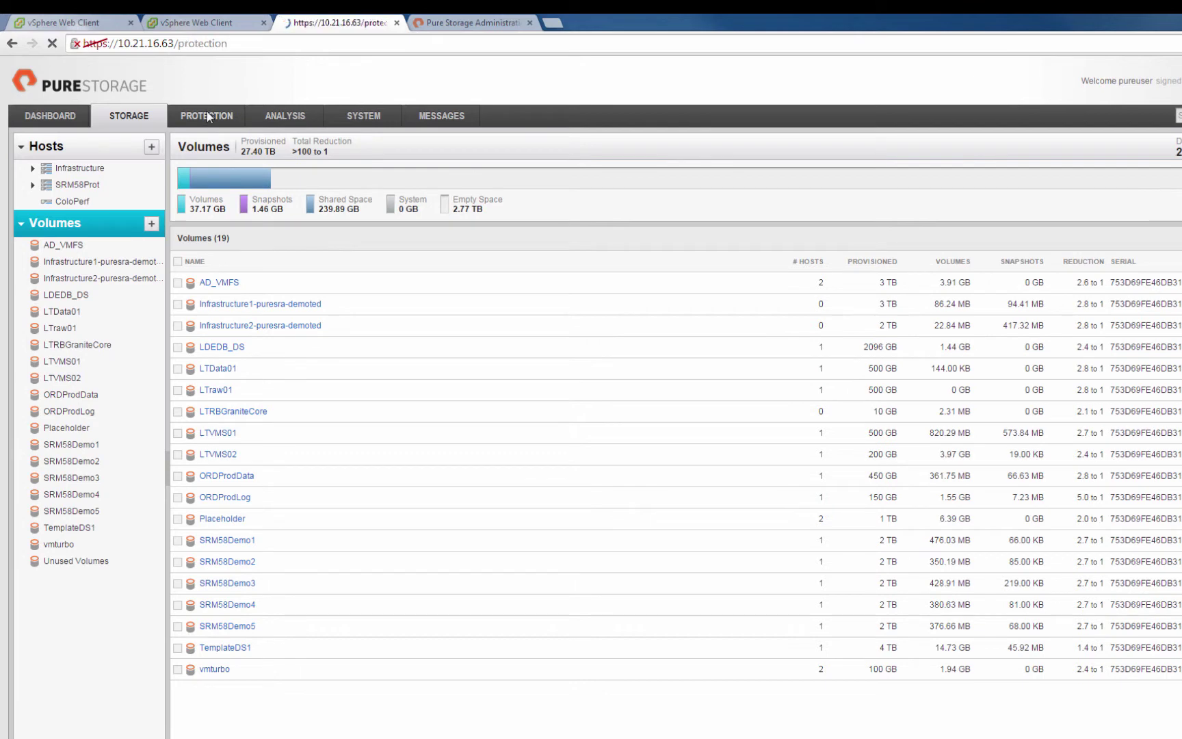
pyautogui.click(117, 288)
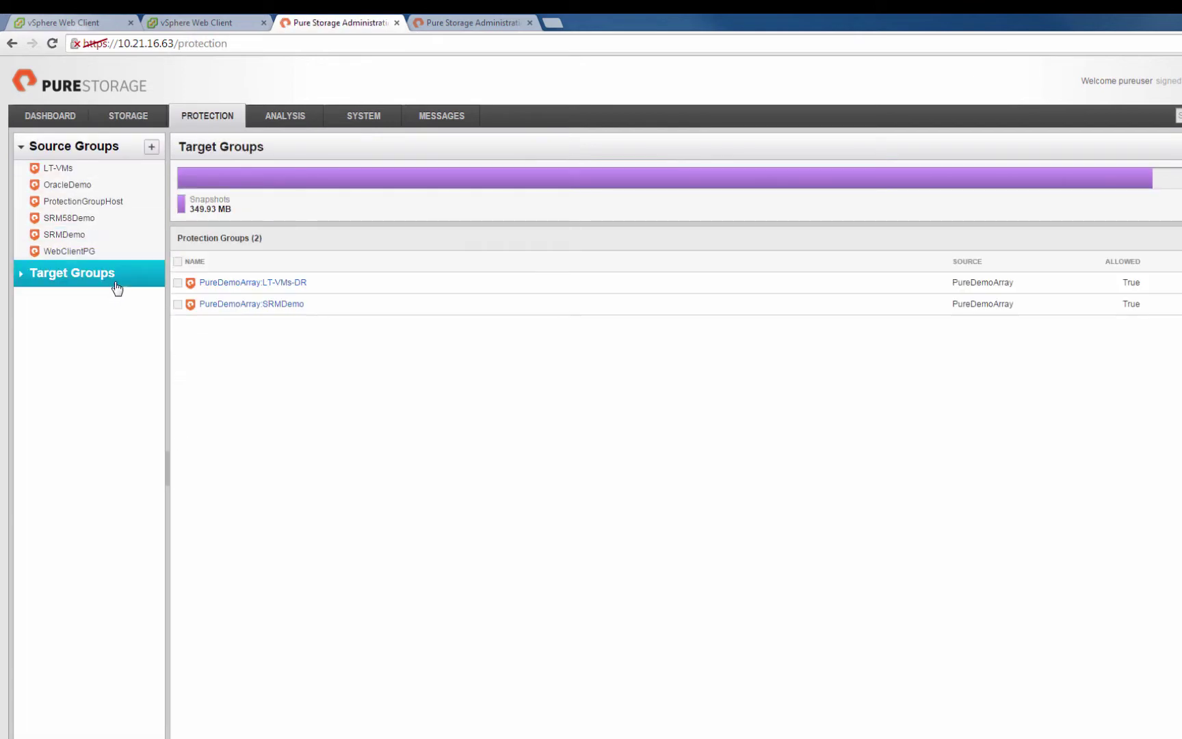
pyautogui.click(299, 305)
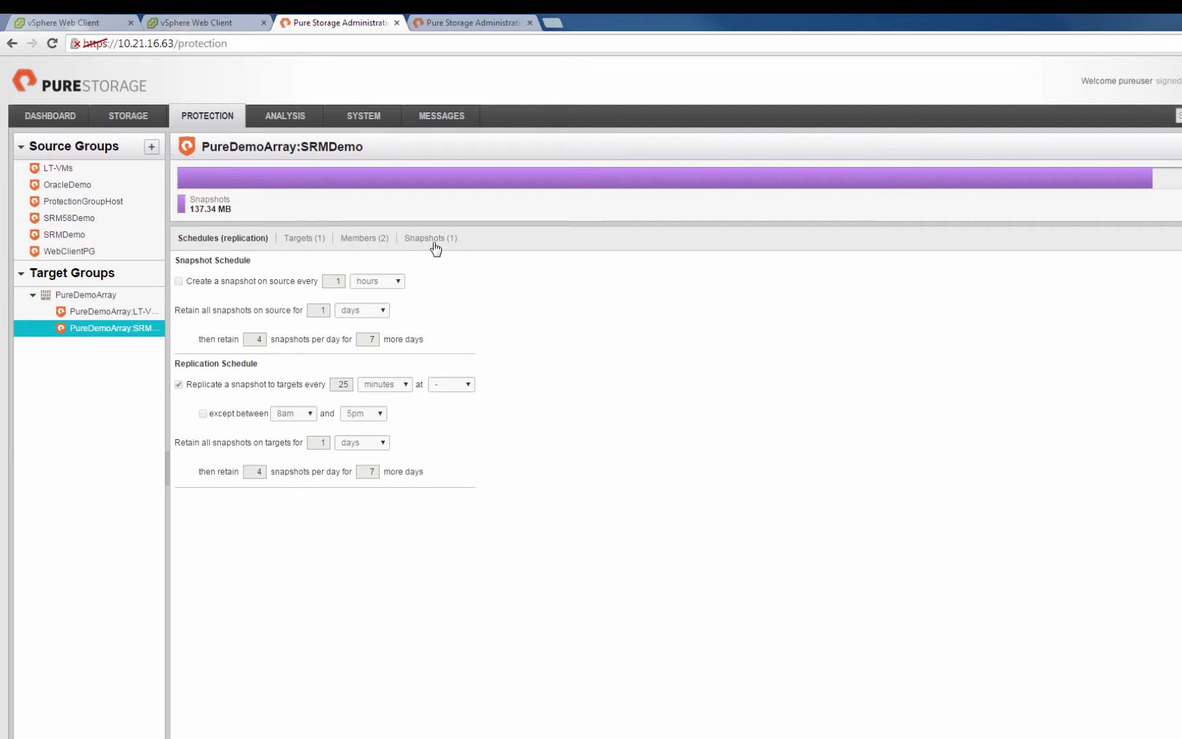
pyautogui.click(354, 239)
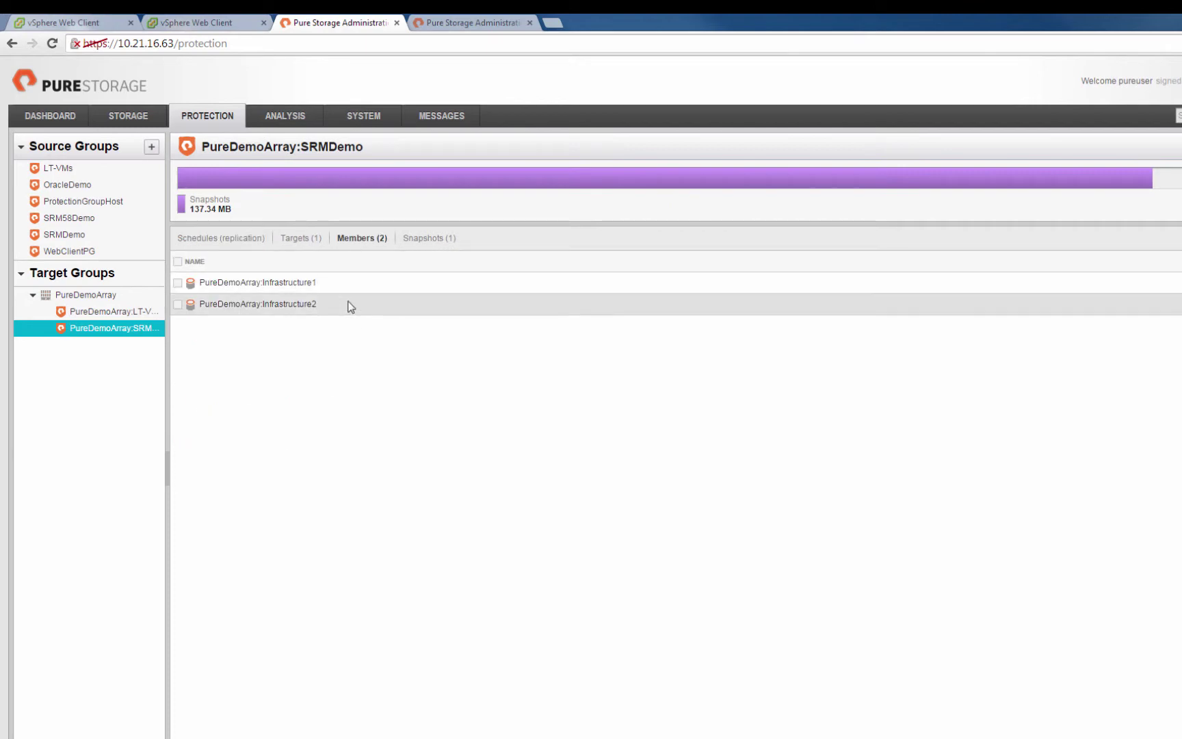
pyautogui.click(431, 241)
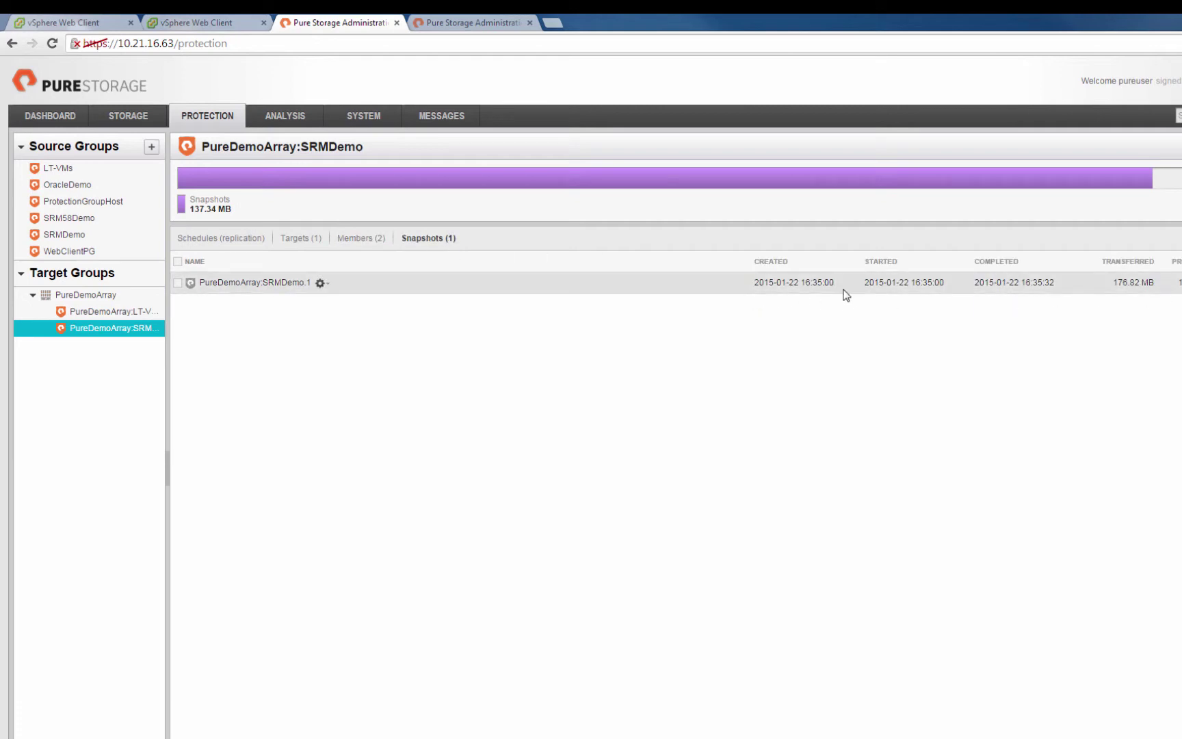
# - Examine the Pure Storage details of the recovery site's Infrastructure1 and Infrastructure2 datastores while monitoring the FlashArray RP plan's reprotect steps in vSphere Web Client
pyautogui.click(74, 23)
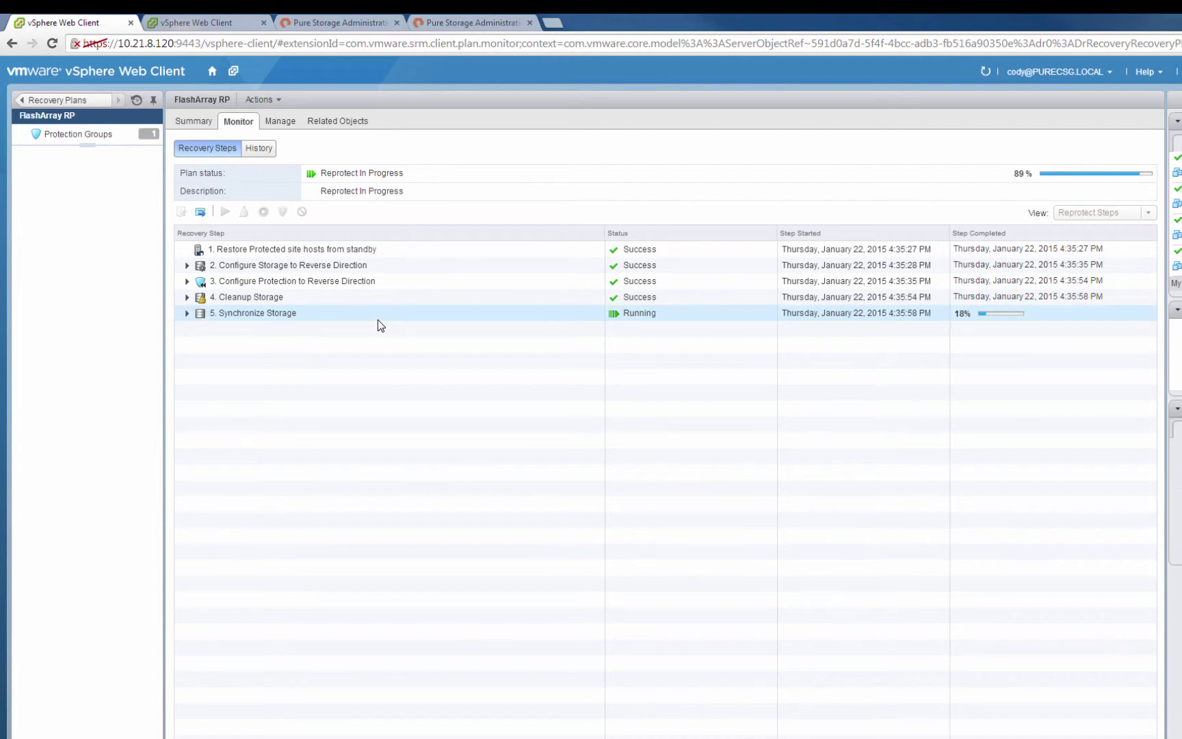
pyautogui.click(216, 22)
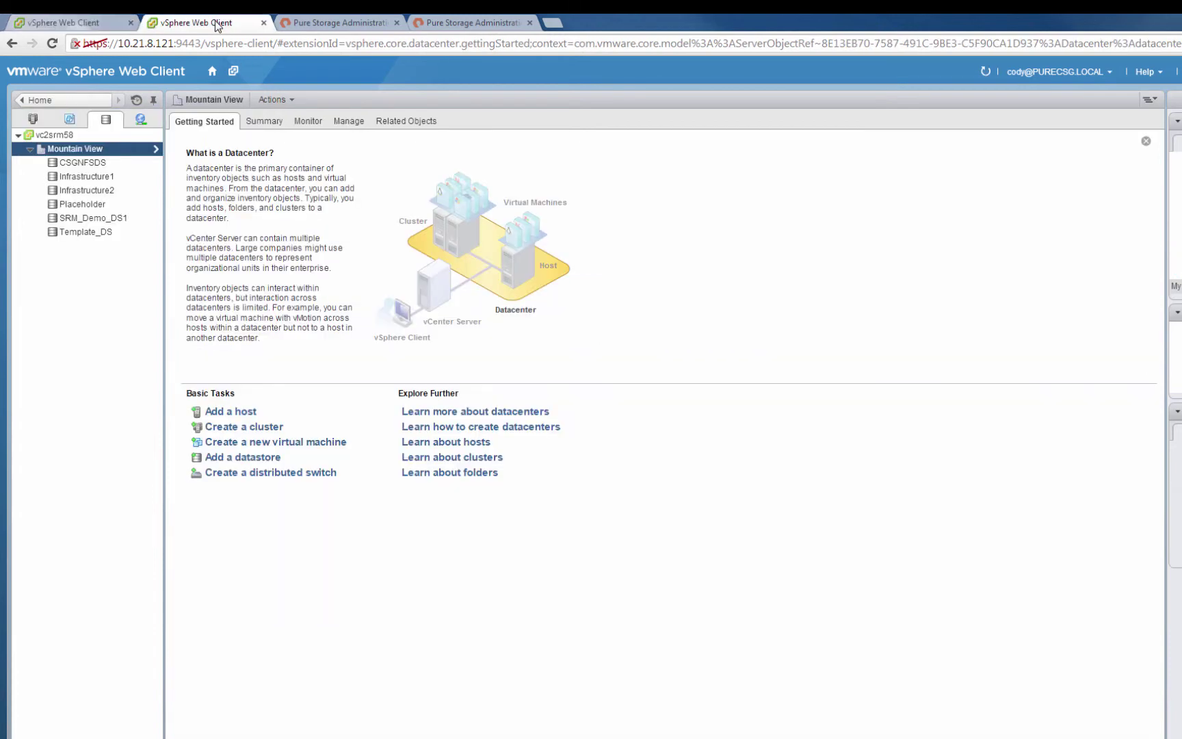
pyautogui.click(87, 176)
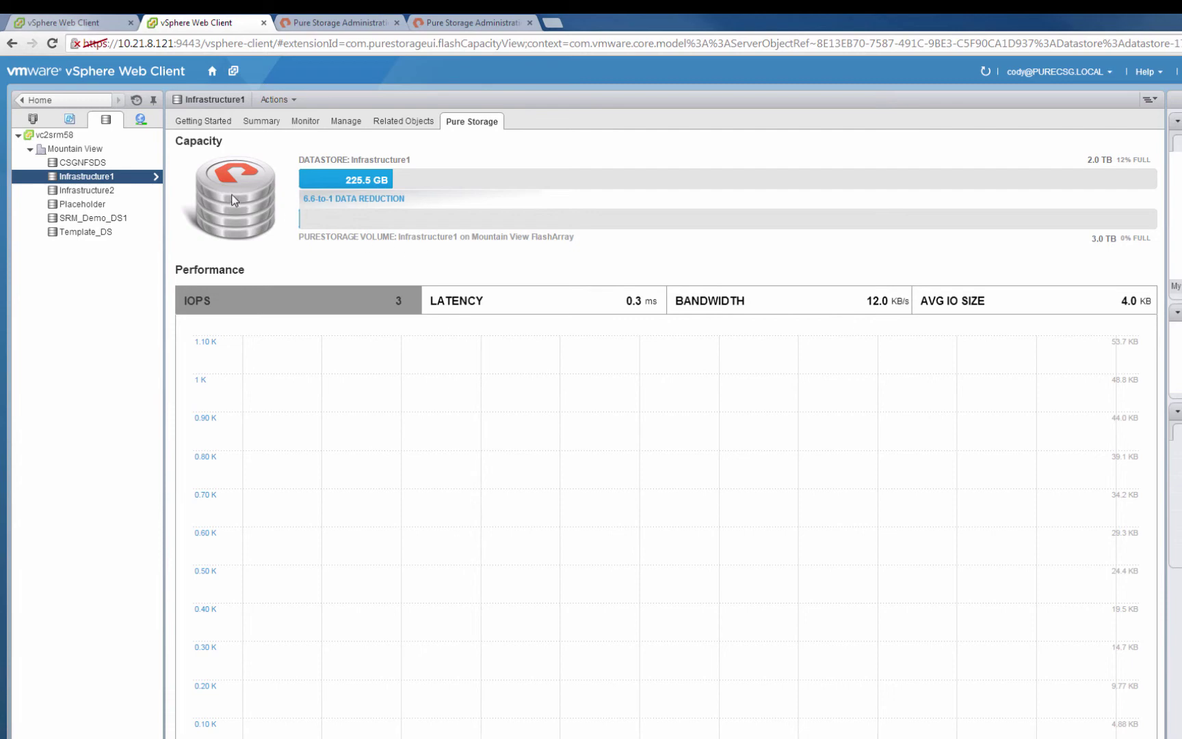
pyautogui.click(93, 190)
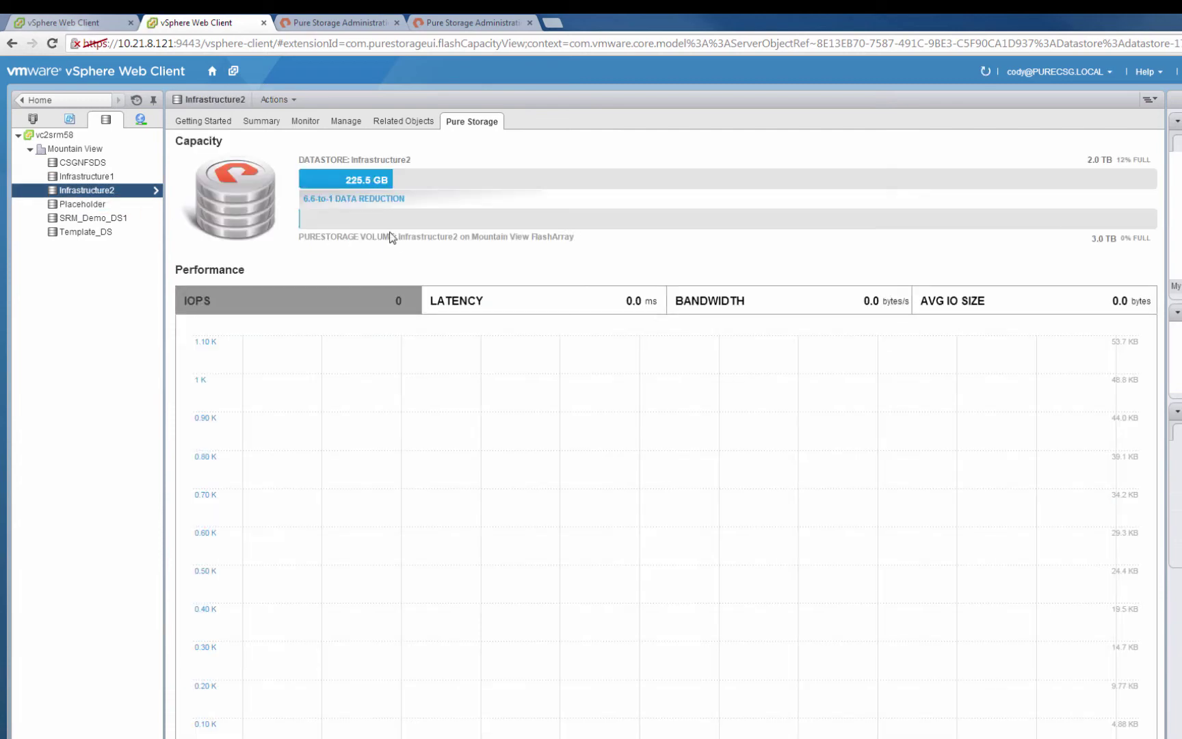
pyautogui.click(75, 20)
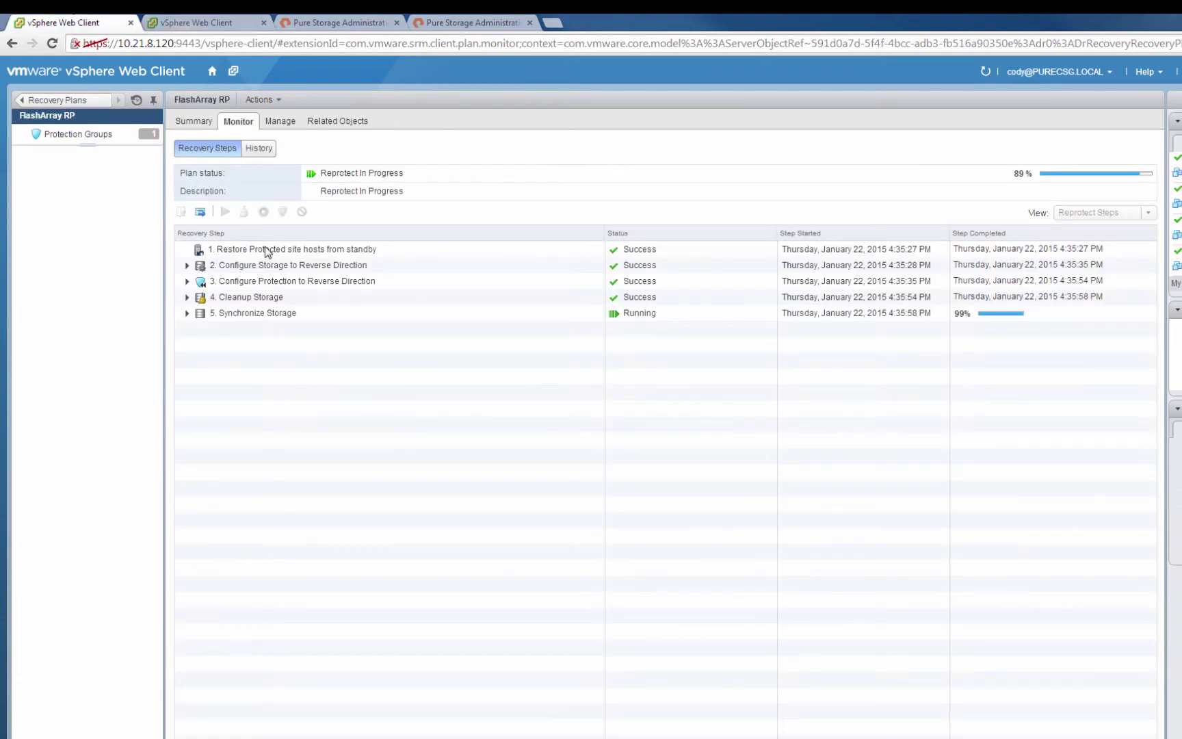